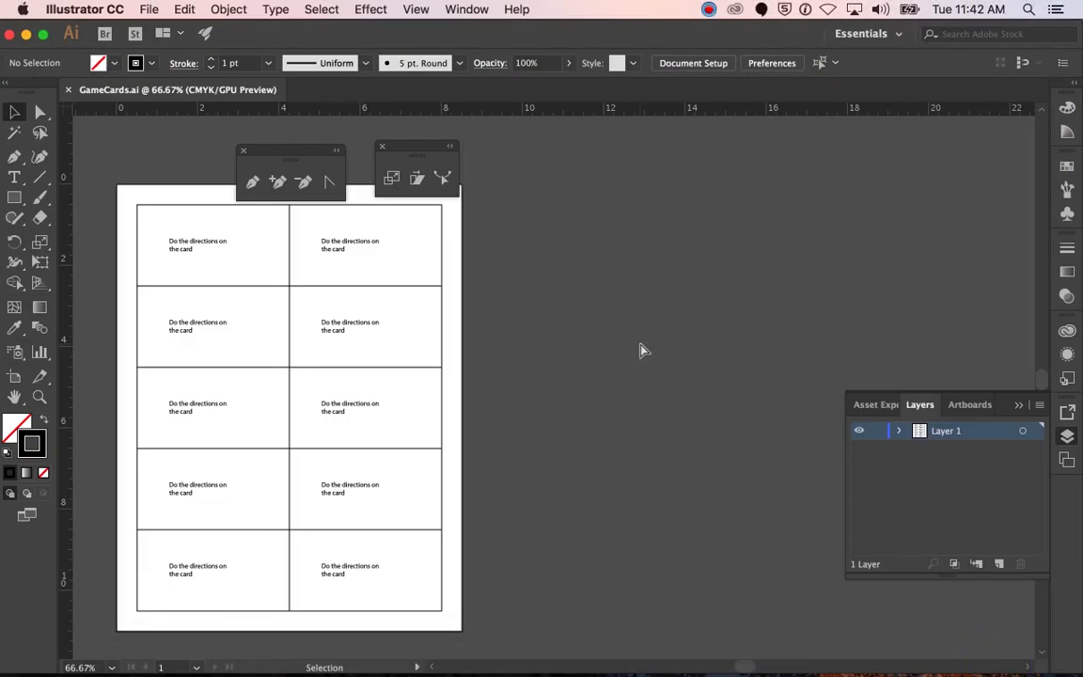
# Step: Review GameCards.ai at 100%, then create a new blank Letter (8.5×11 in) document
pyautogui.press('super+1')
pyautogui.moveTo(466, 341); pyautogui.dragTo(846, 375)
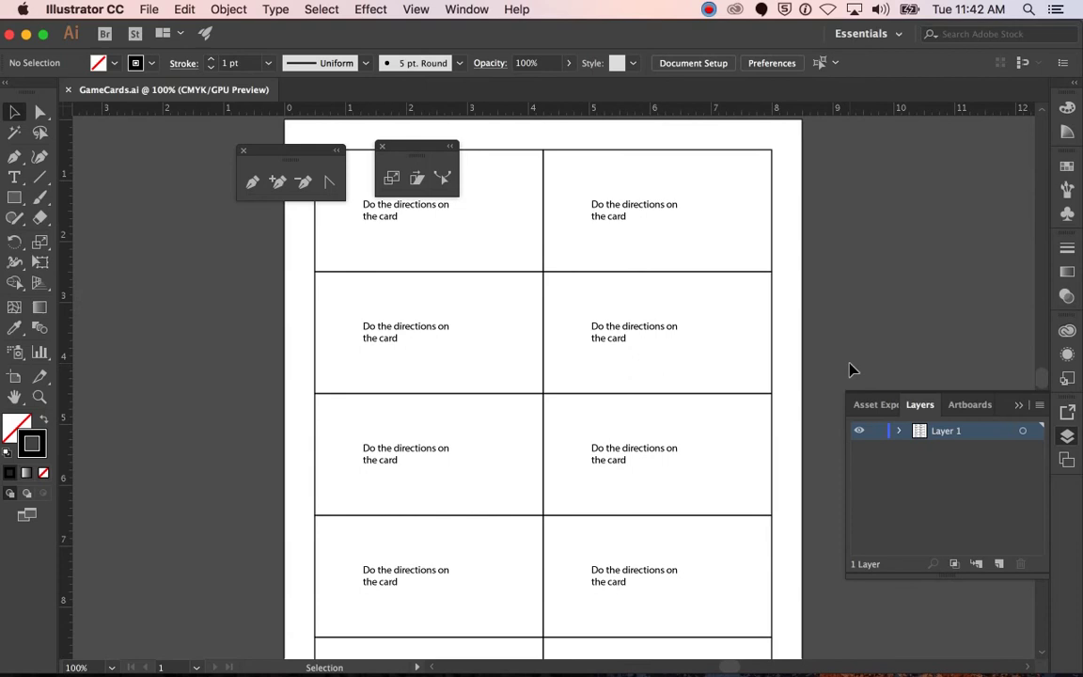
pyautogui.moveTo(778, 402); pyautogui.dragTo(778, 370)
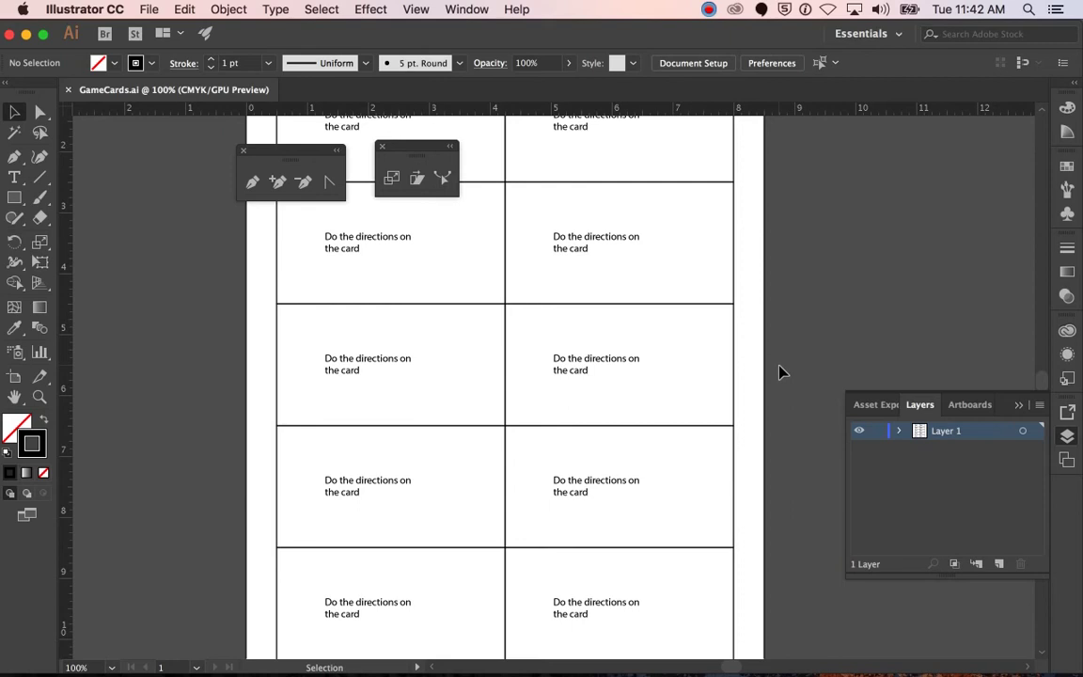
pyautogui.moveTo(788, 284); pyautogui.dragTo(805, 423)
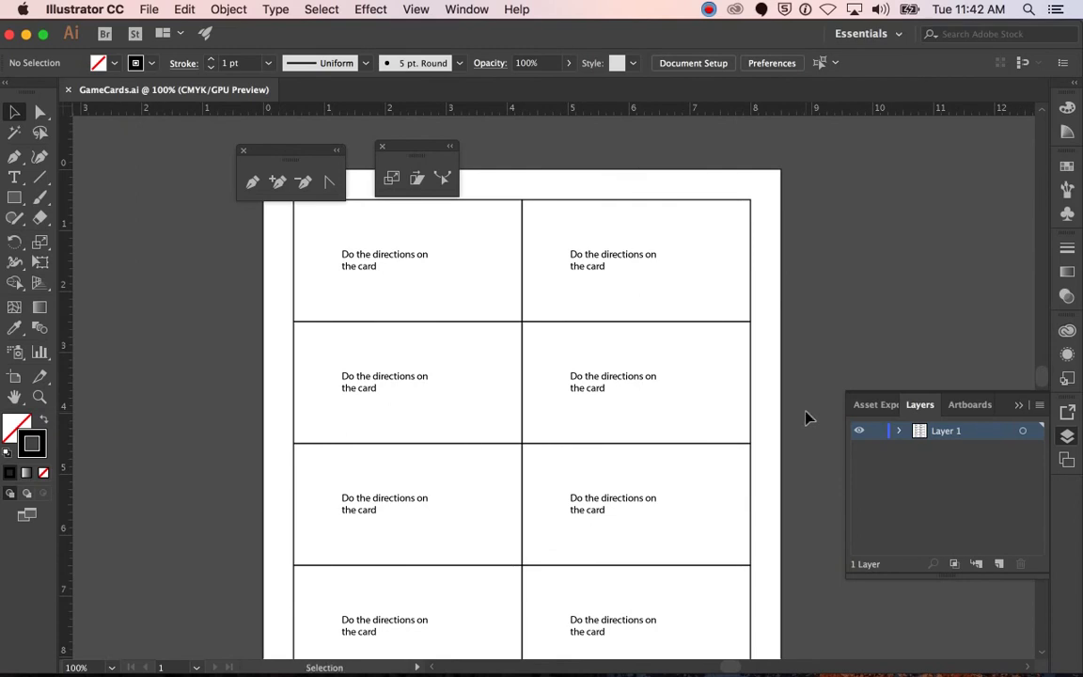
pyautogui.press('super+n')
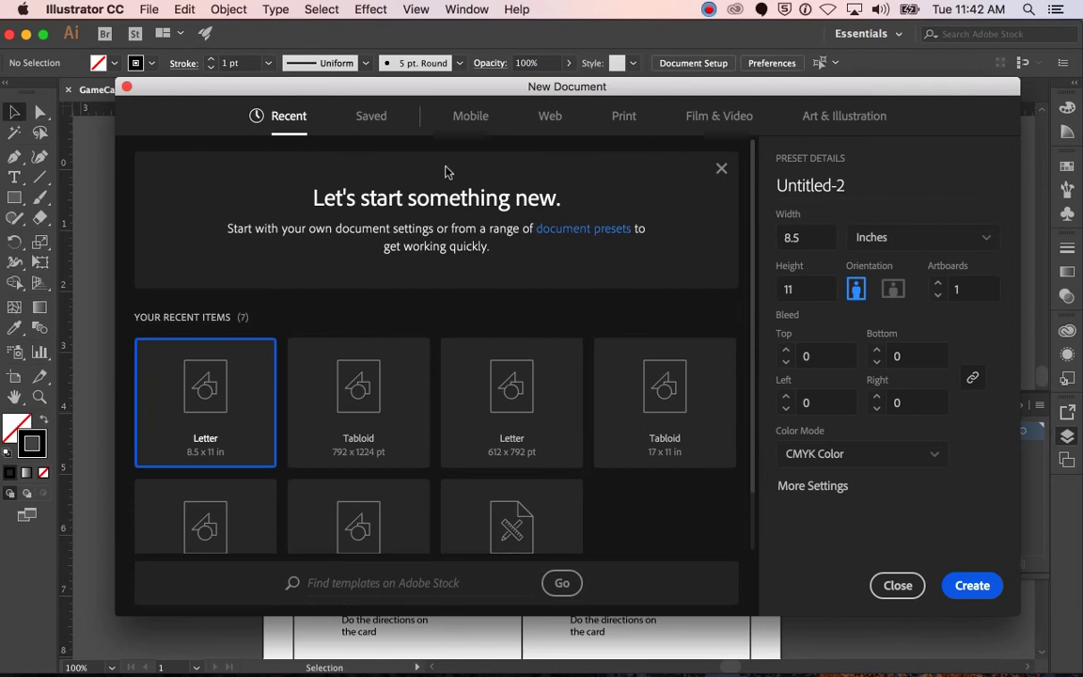
pyautogui.click(987, 588)
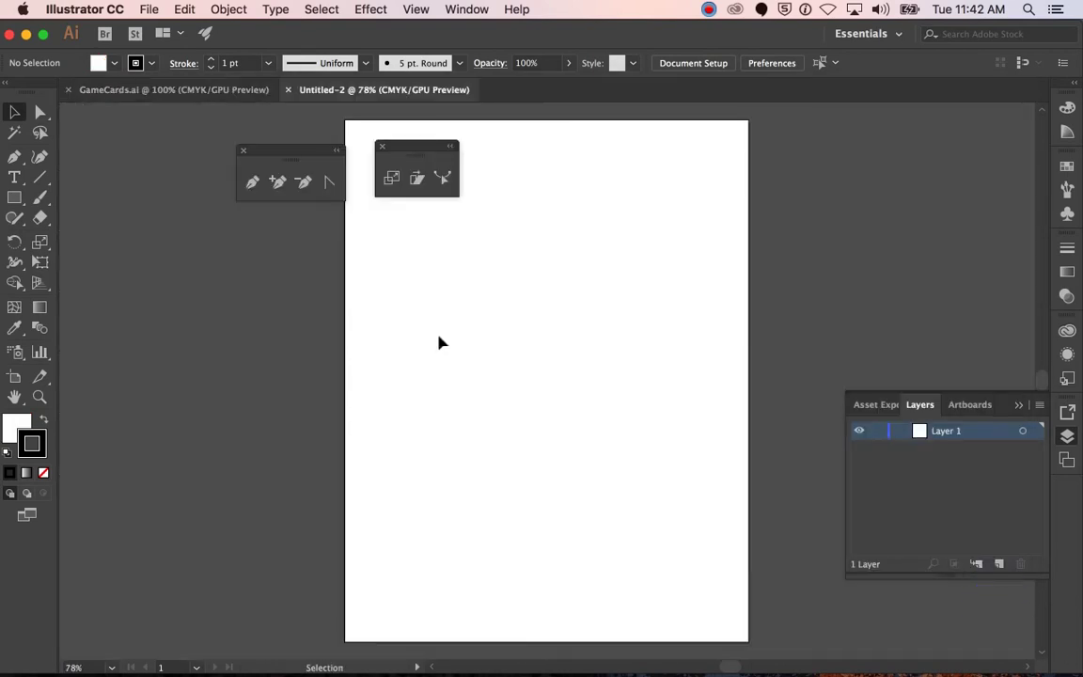
# Step: Show rulers and place guides along the page's left margin and top margin
pyautogui.press('a')
pyautogui.press('super+r')
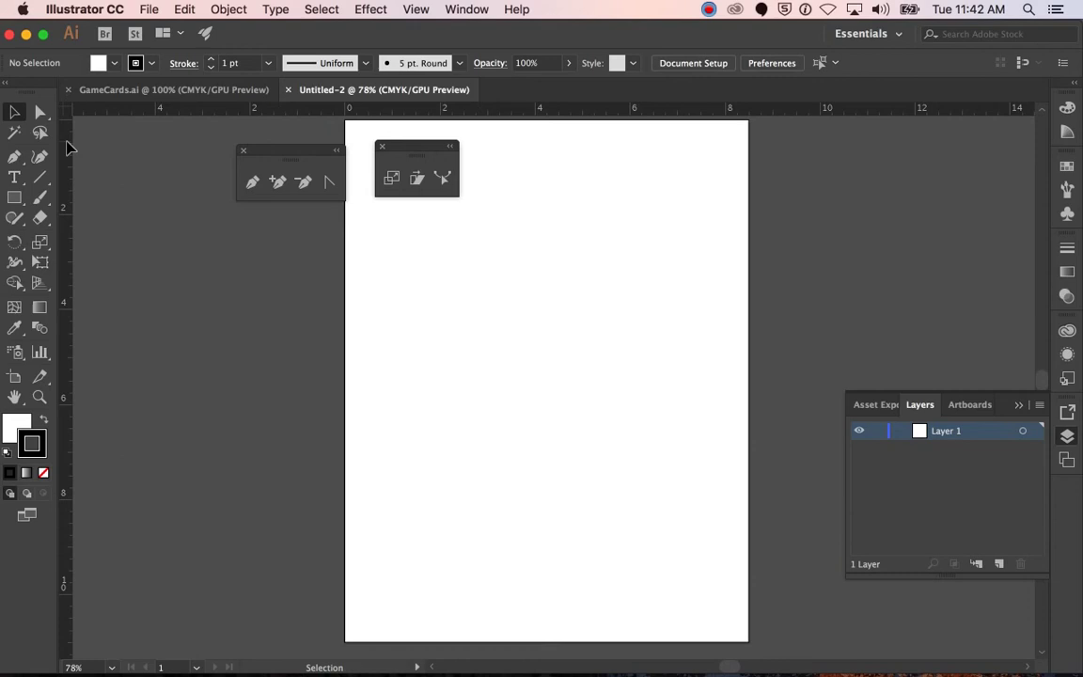
pyautogui.moveTo(66, 208); pyautogui.dragTo(369, 258)
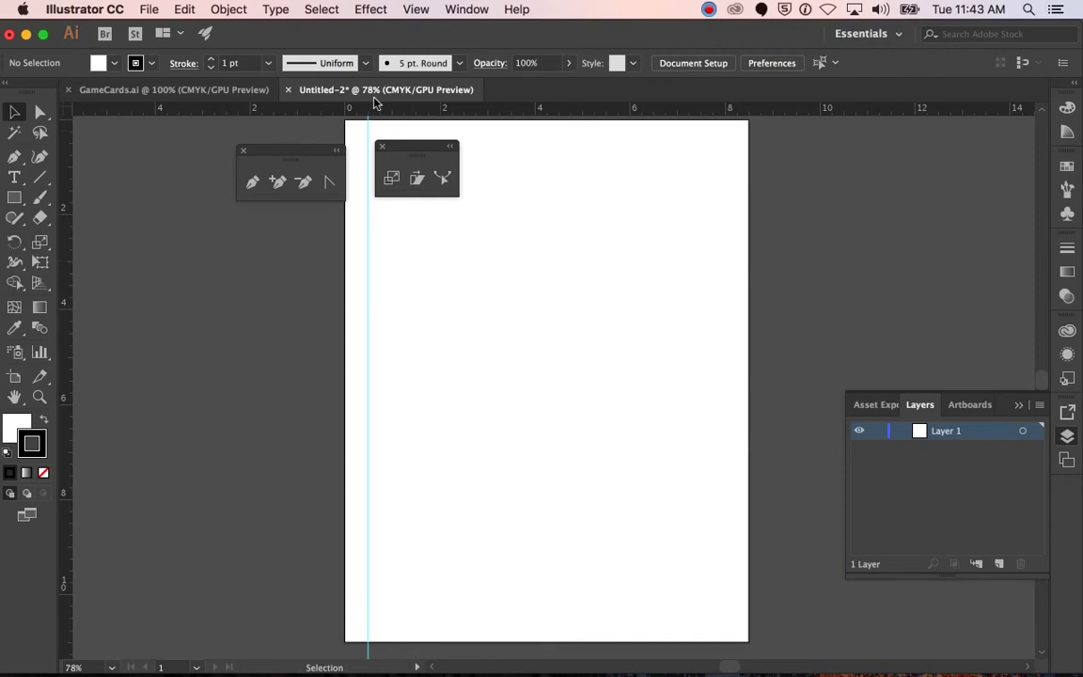
pyautogui.press('super+minus')
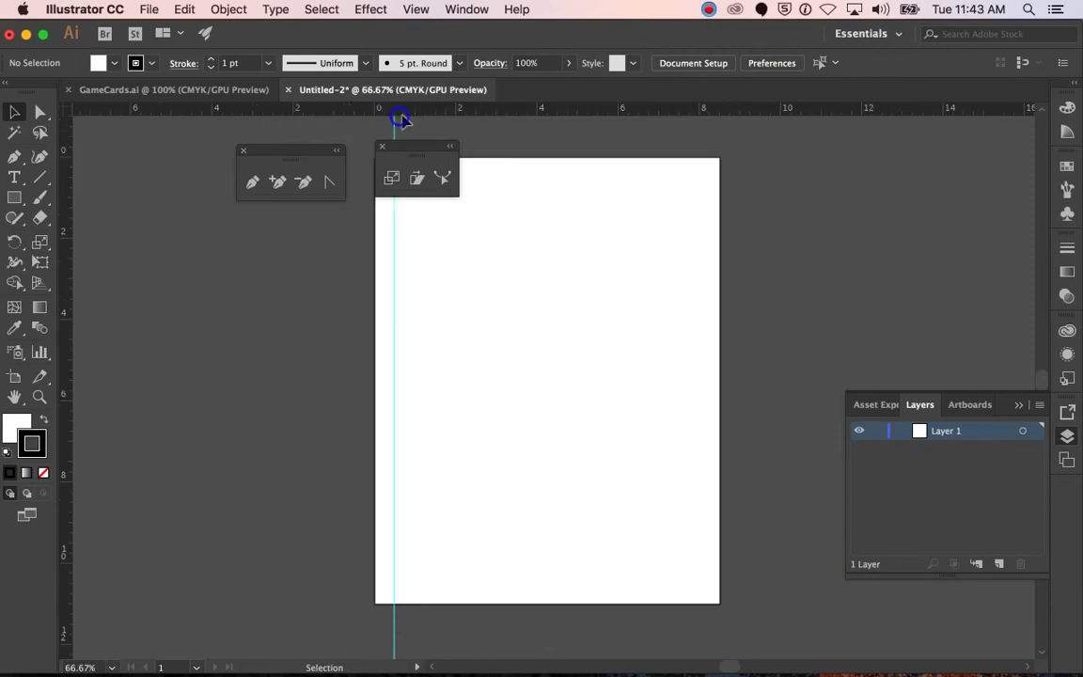
pyautogui.moveTo(406, 114); pyautogui.dragTo(418, 178)
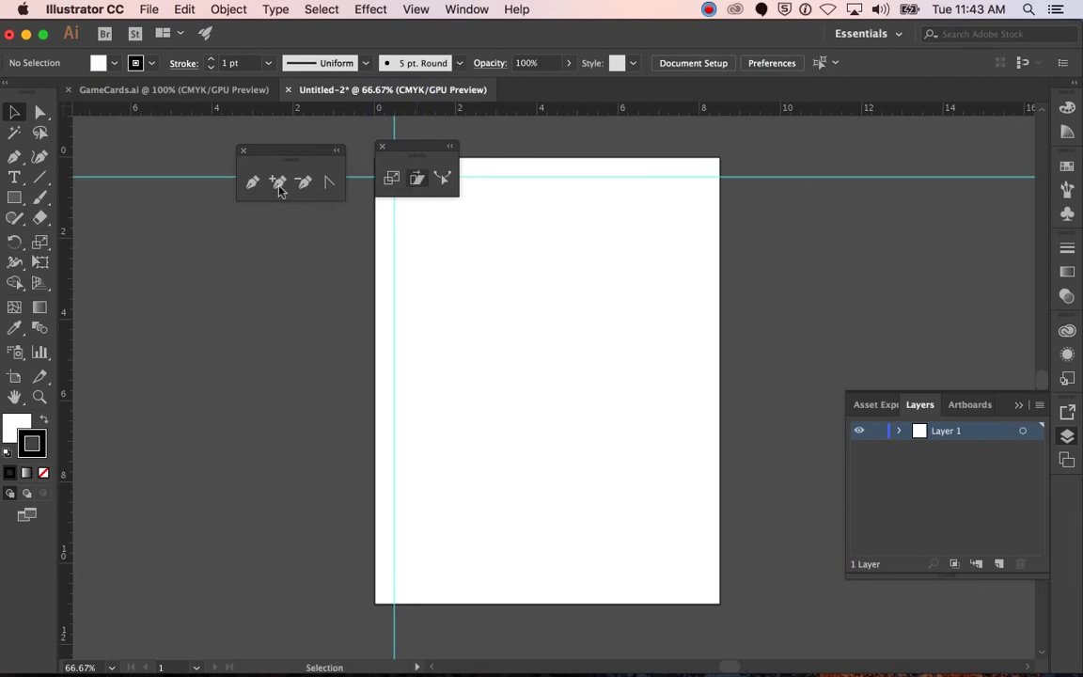
pyautogui.click(67, 194)
# Step: Add guides at the right margin, the bottom margin and down the page centre
pyautogui.moveTo(711, 231); pyautogui.dragTo(699, 229)
pyautogui.moveTo(641, 111); pyautogui.dragTo(636, 583)
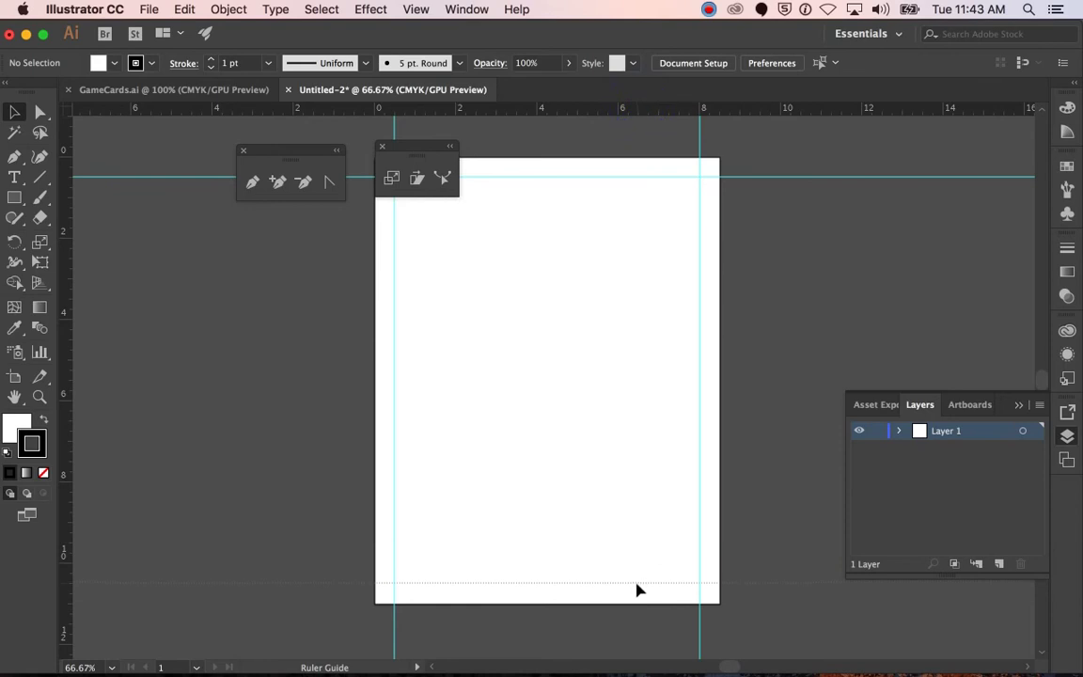
pyautogui.moveTo(637, 589); pyautogui.dragTo(637, 589)
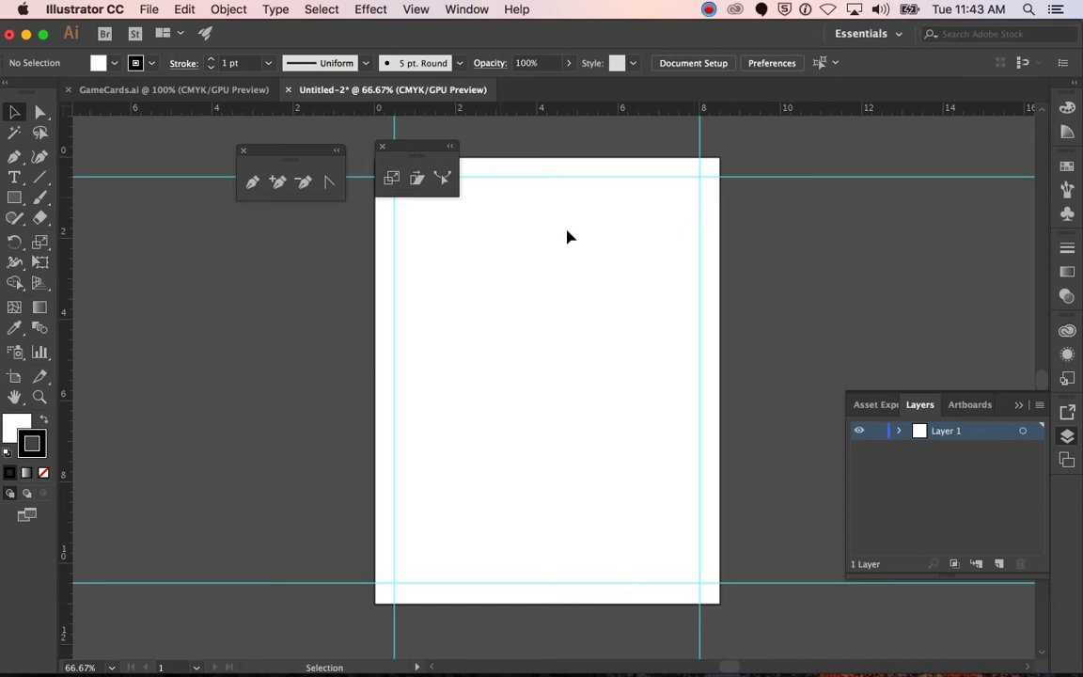
pyautogui.moveTo(430, 152); pyautogui.dragTo(273, 241)
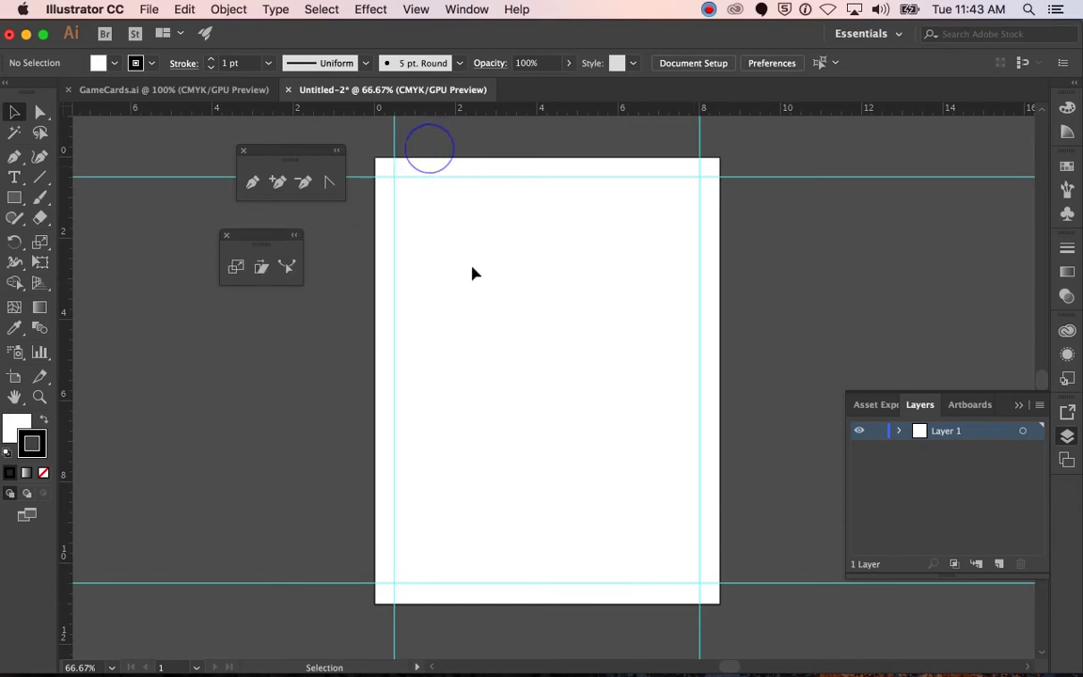
pyautogui.moveTo(71, 181); pyautogui.dragTo(540, 243)
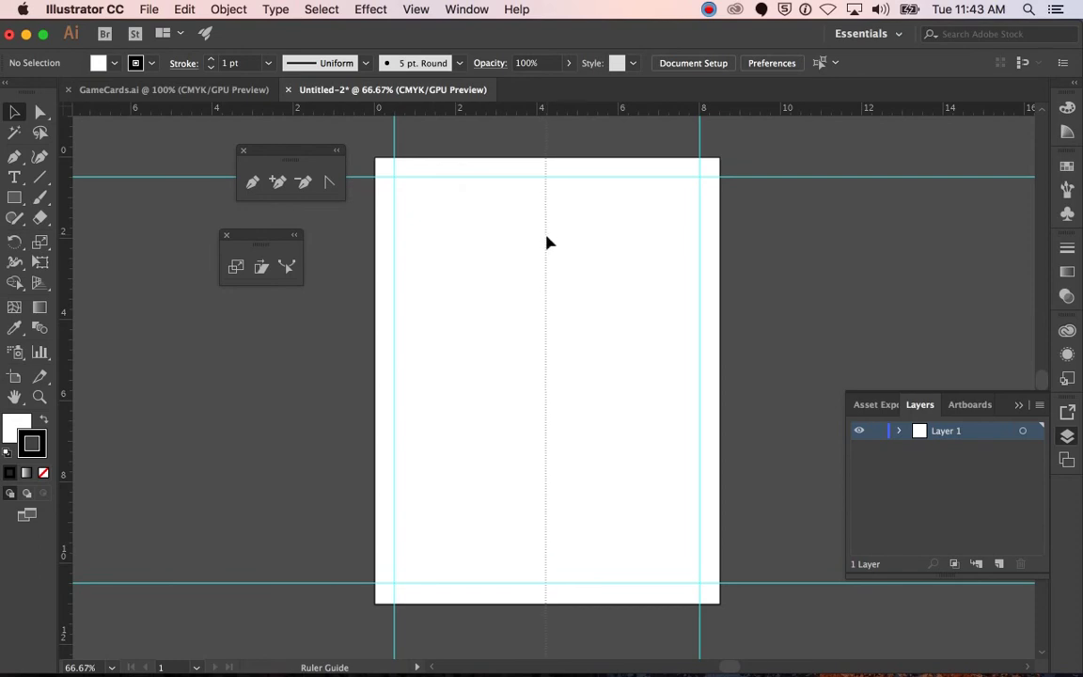
pyautogui.moveTo(546, 237); pyautogui.dragTo(548, 243)
pyautogui.click(14, 197)
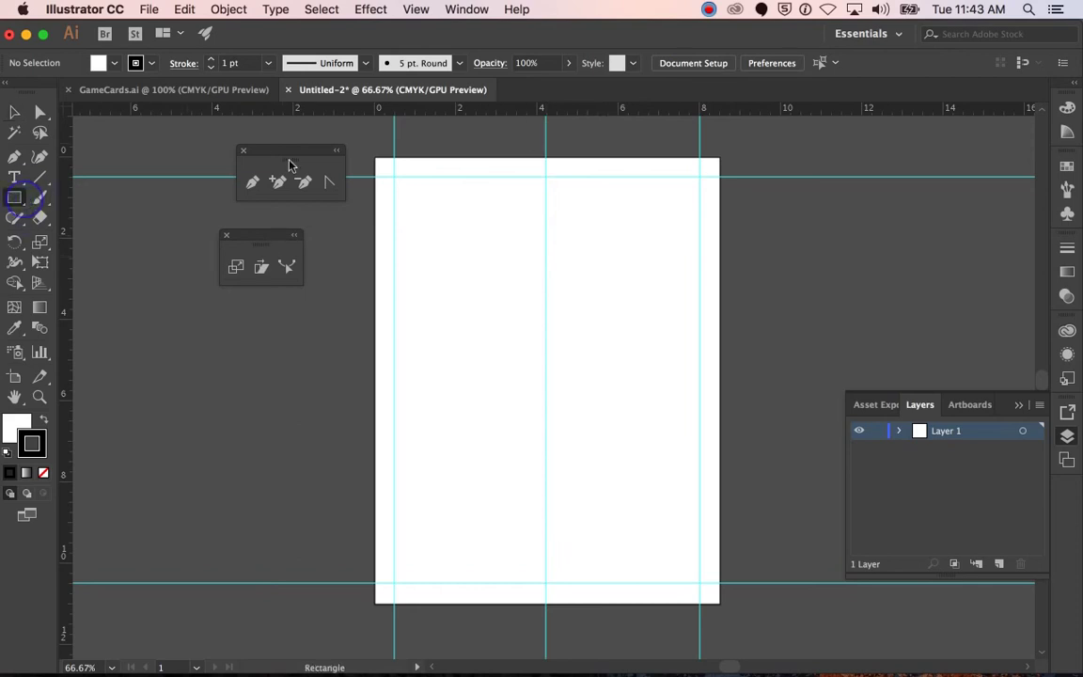
# Step: Draw a rectangle in the top-left guide cell and size it 3 in by 2 in
pyautogui.moveTo(395, 175); pyautogui.dragTo(545, 252)
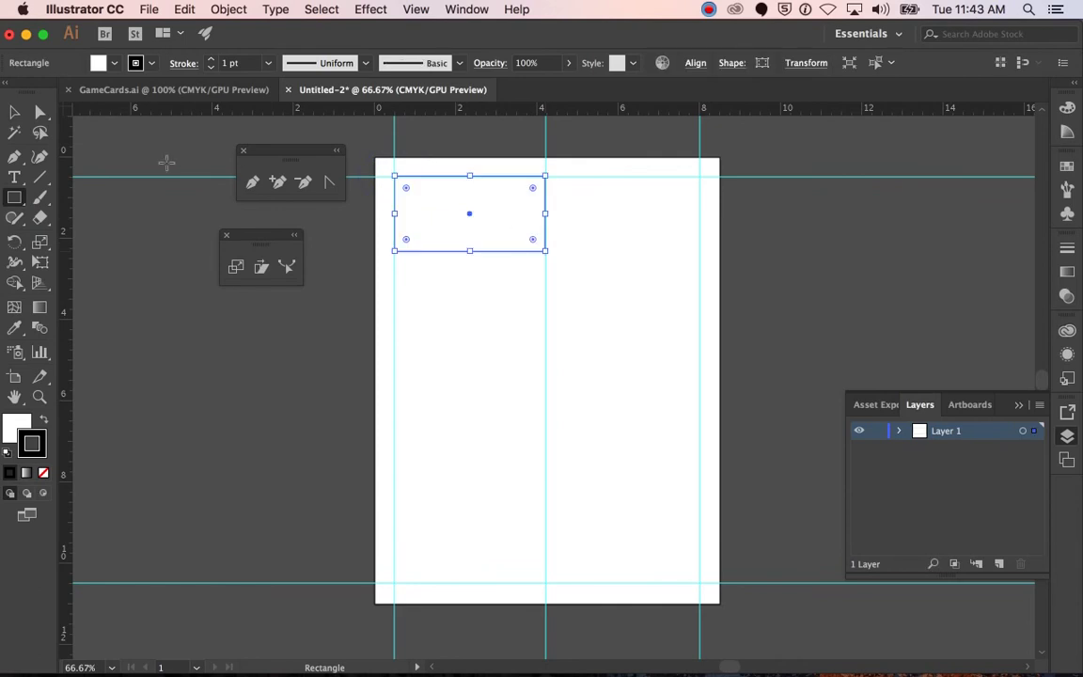
pyautogui.click(14, 111)
pyautogui.click(482, 212)
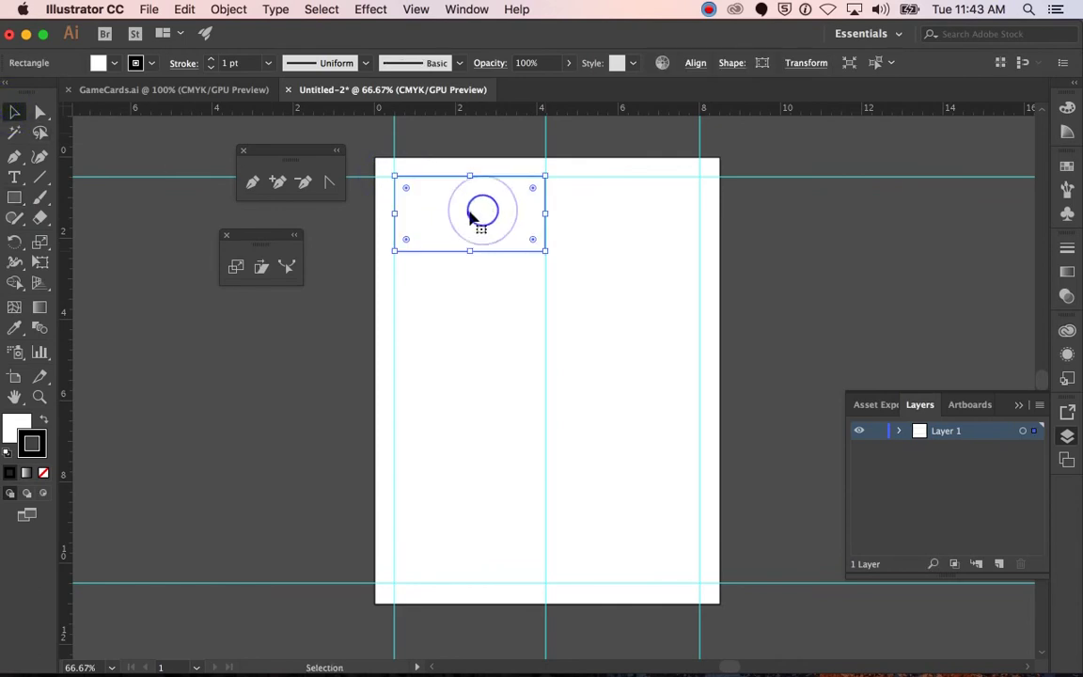
pyautogui.click(806, 63)
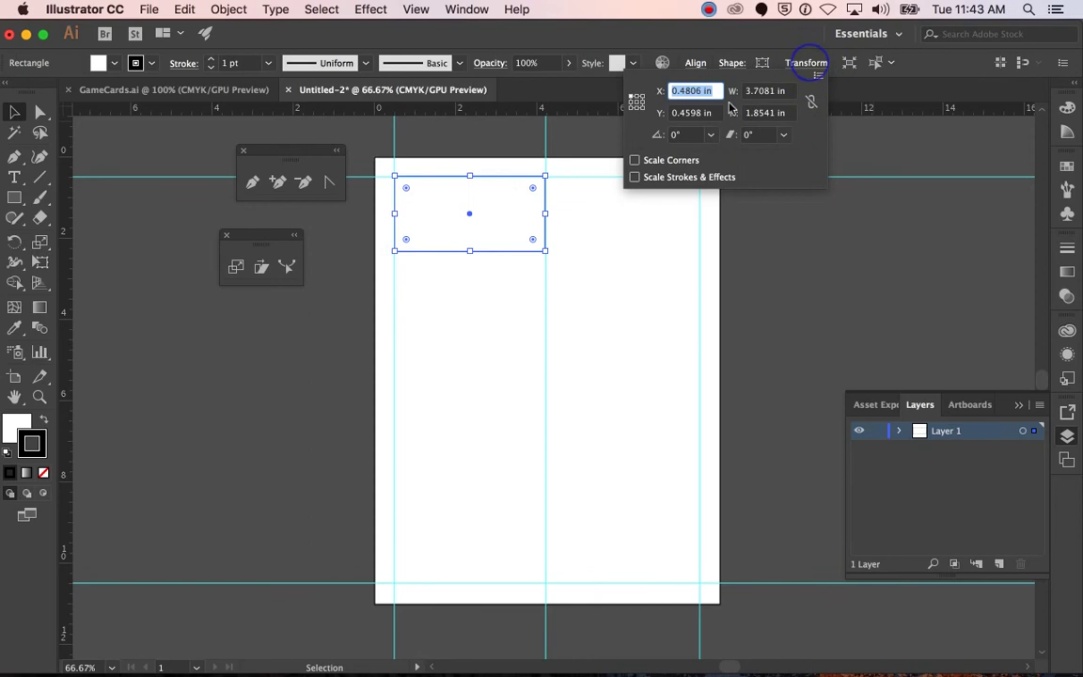
pyautogui.click(764, 90)
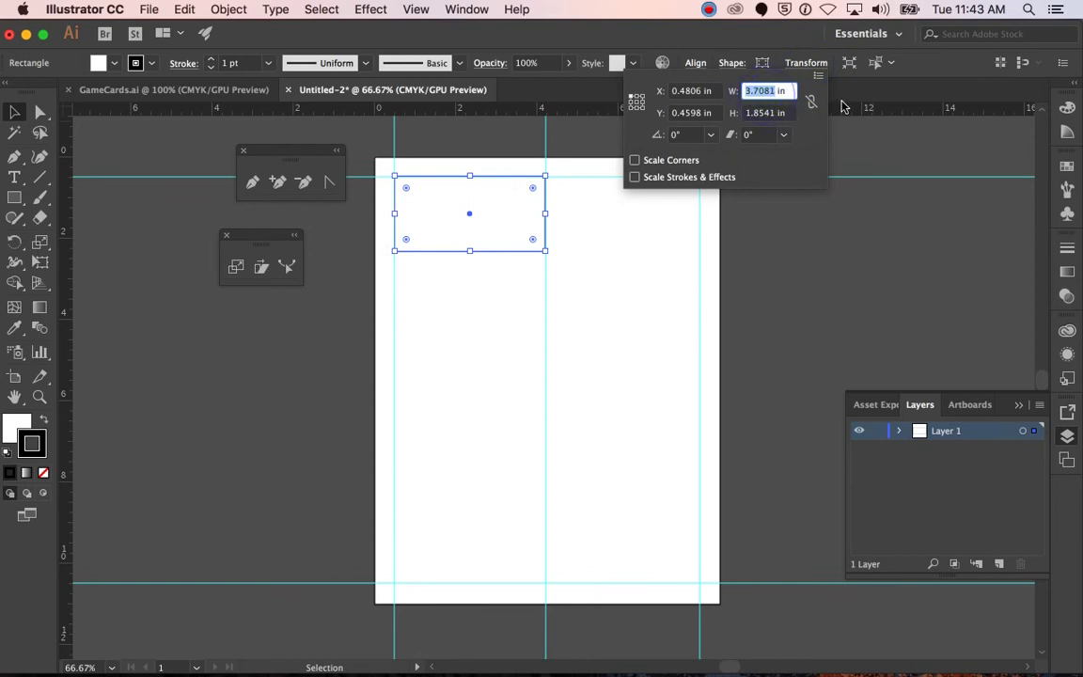
pyautogui.write('3 in')
pyautogui.click(786, 111)
pyautogui.write('2.75')
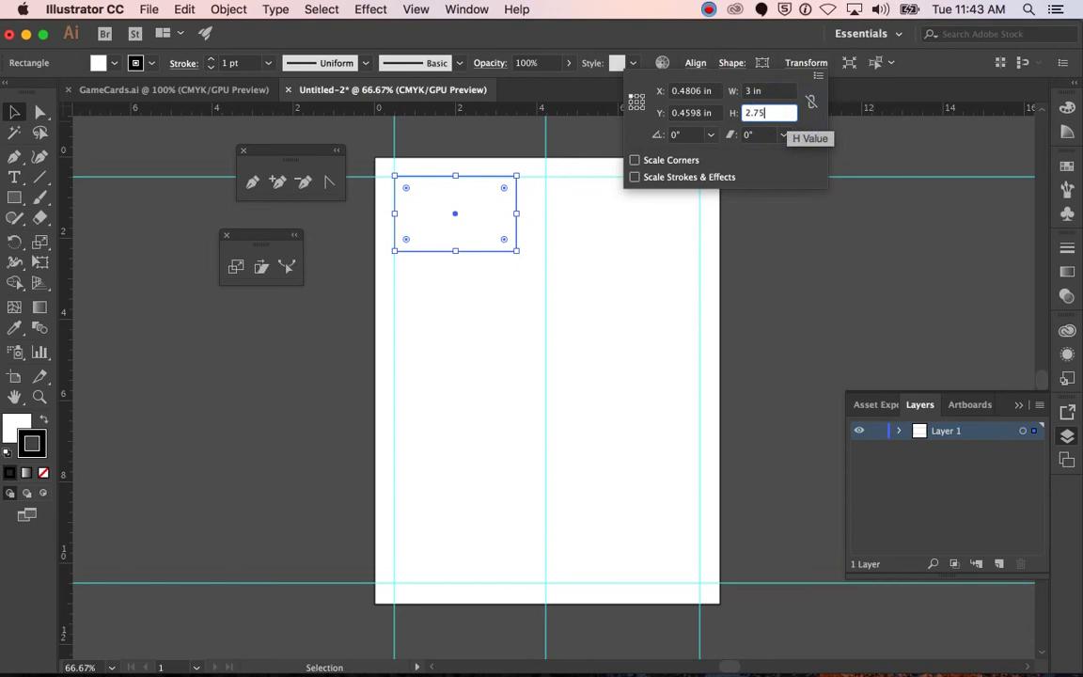
pyautogui.press('Return')
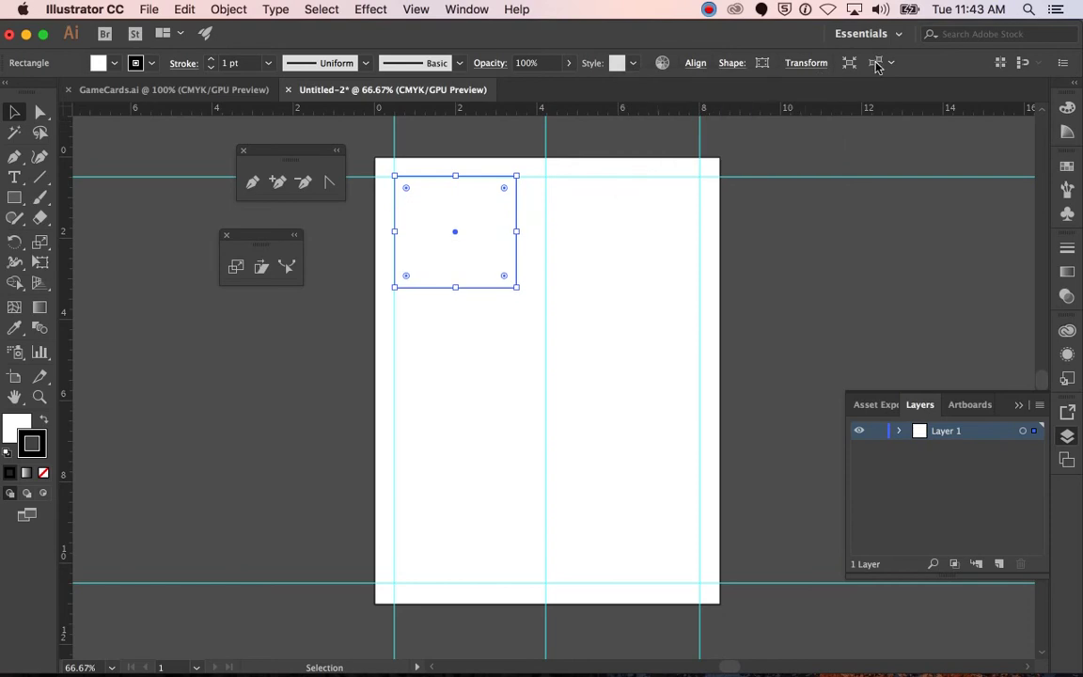
# Step: Correct the rectangle's size to 3.75 in wide by 2 in tall
pyautogui.click(806, 63)
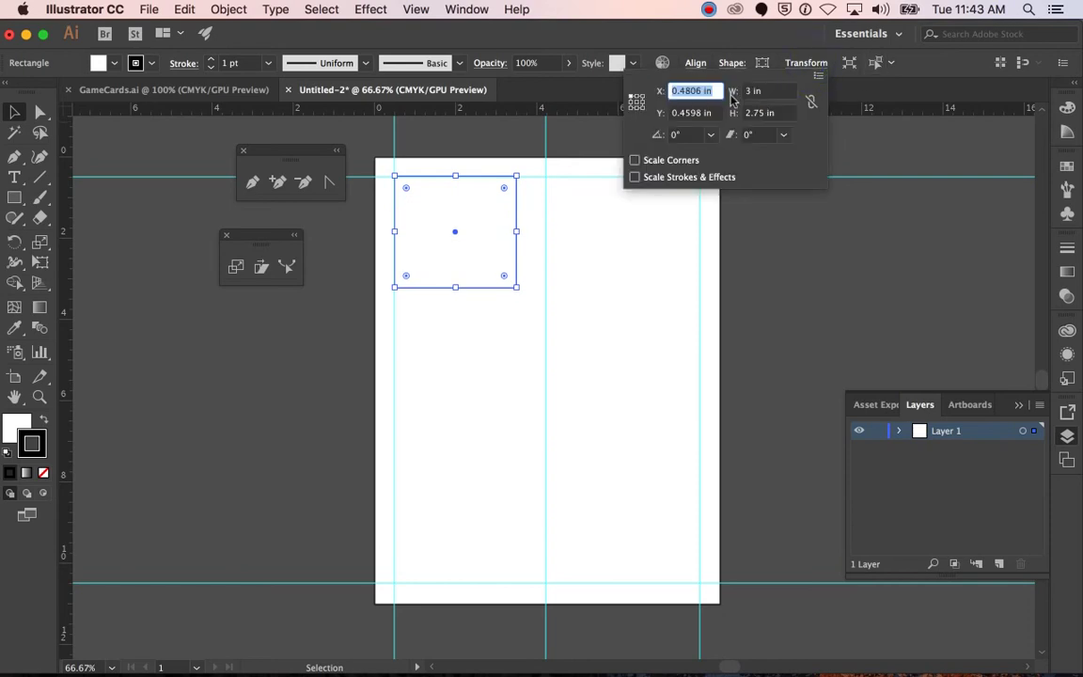
pyautogui.click(763, 91)
pyautogui.write('3')
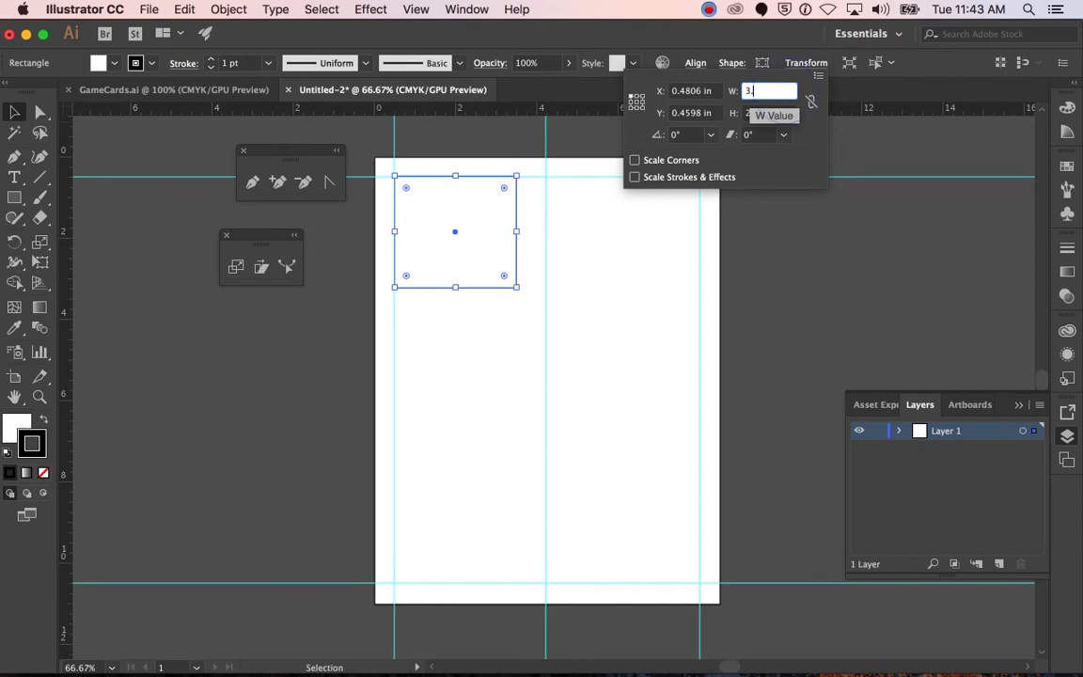
pyautogui.write('.75')
pyautogui.click(771, 113)
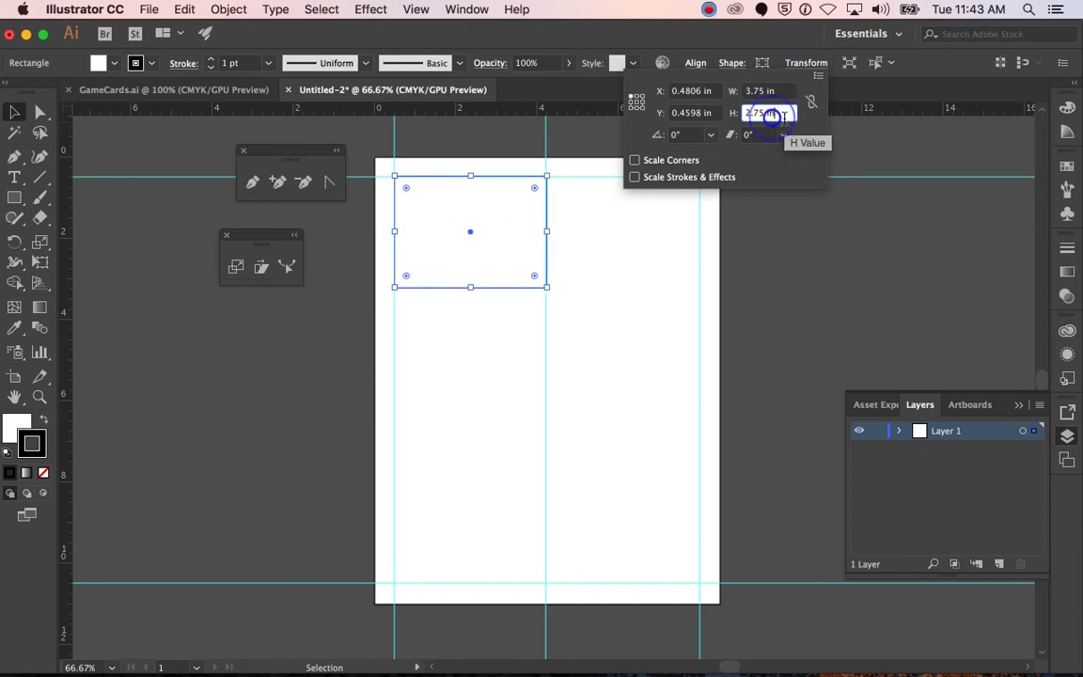
pyautogui.write('2')
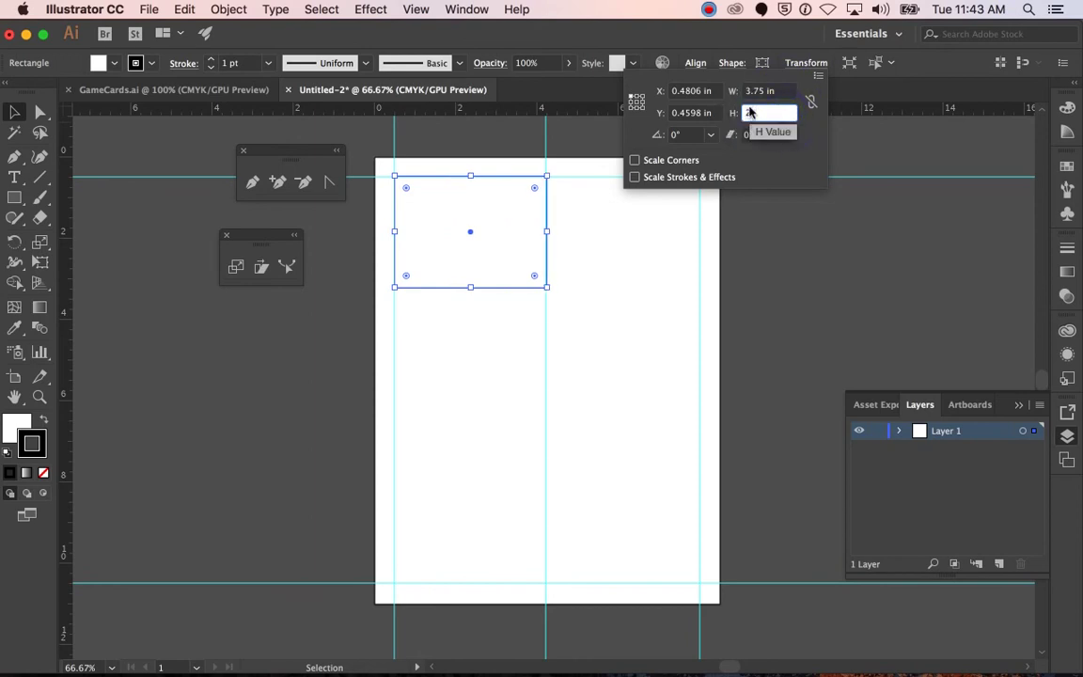
pyautogui.press('Return')
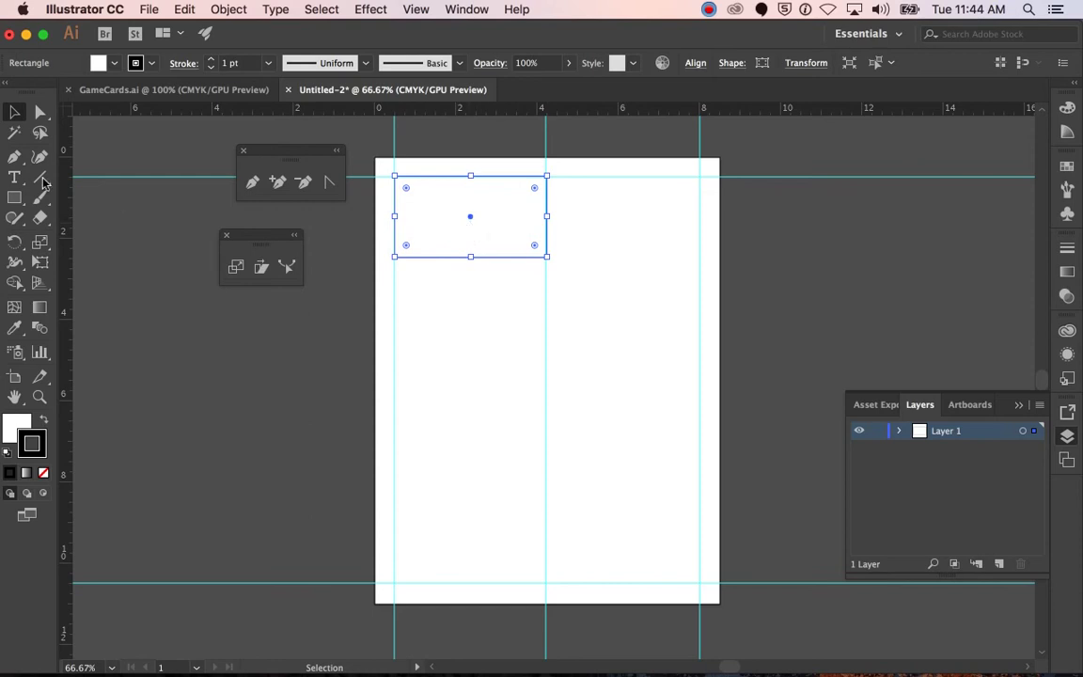
# Step: Add a lorem ipsum text area, group it with the rectangle, and drag a copy below
pyautogui.click(14, 176)
pyautogui.moveTo(409, 192); pyautogui.dragTo(529, 242)
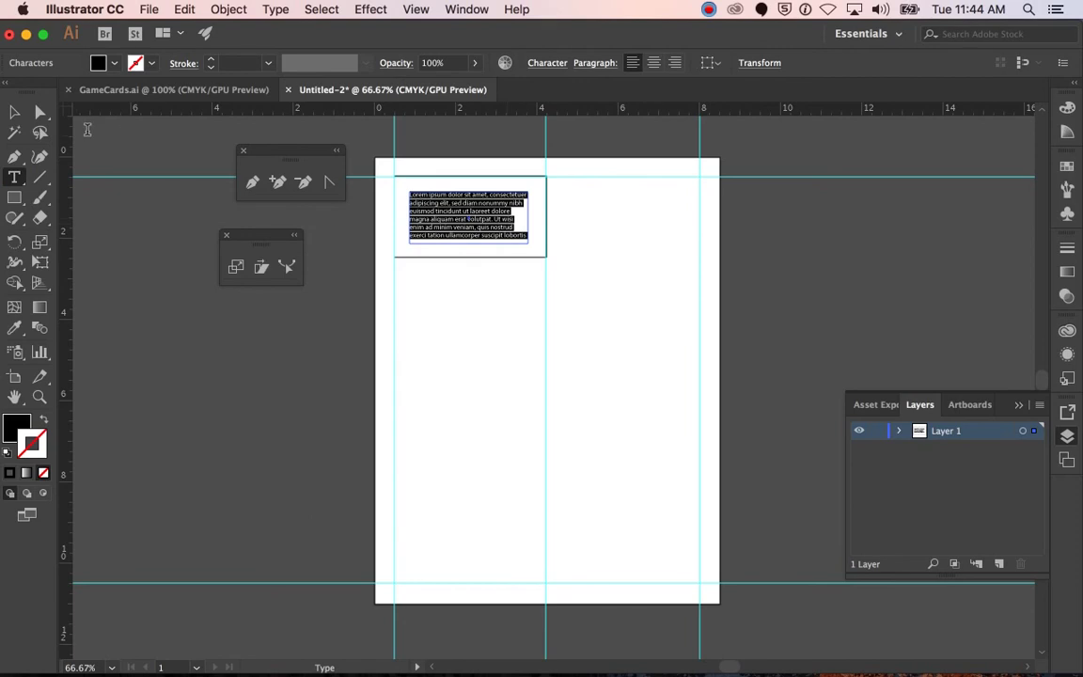
pyautogui.click(14, 112)
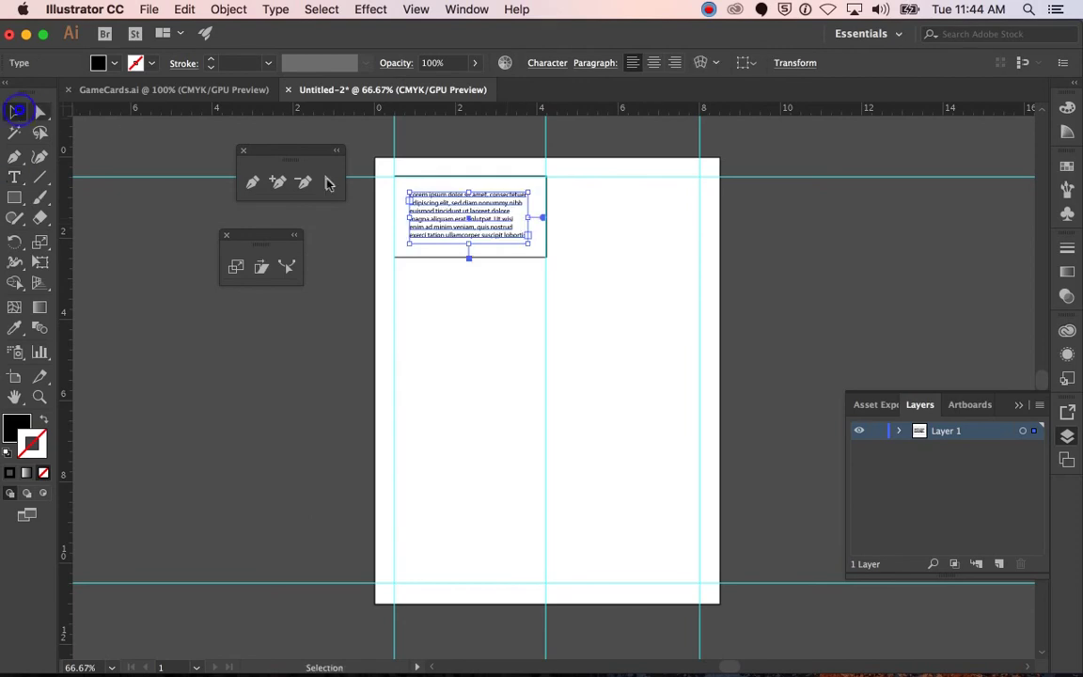
pyautogui.keyDown('shift'); pyautogui.click(487, 186); pyautogui.keyUp('shift')
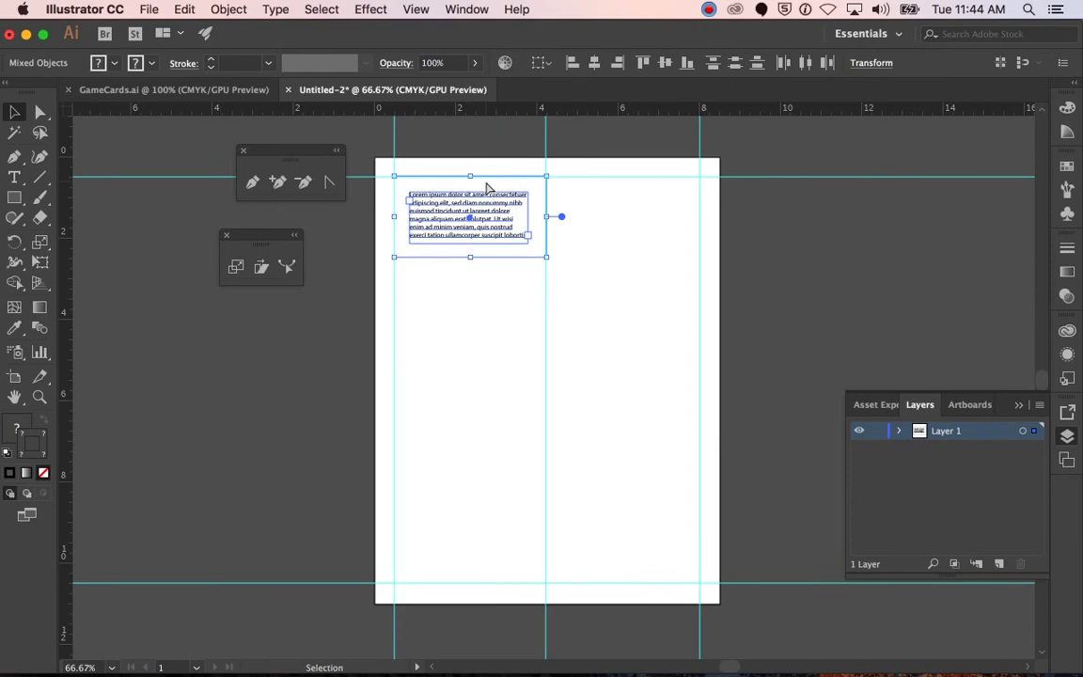
pyautogui.press('super+g')
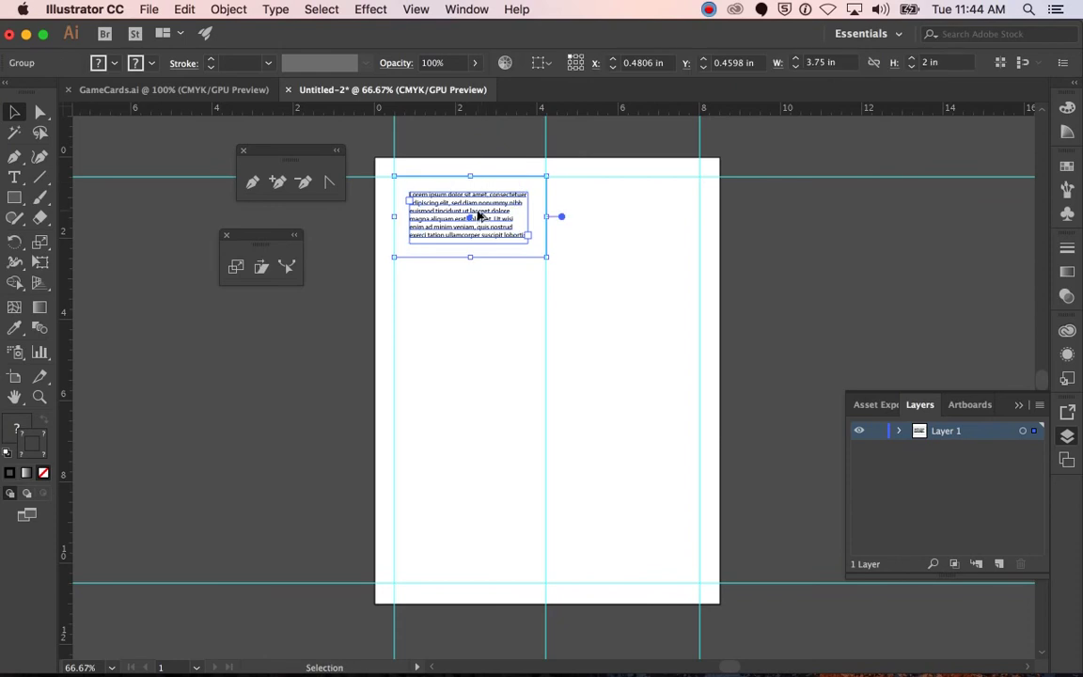
pyautogui.moveTo(485, 226); pyautogui.dragTo(485, 306)
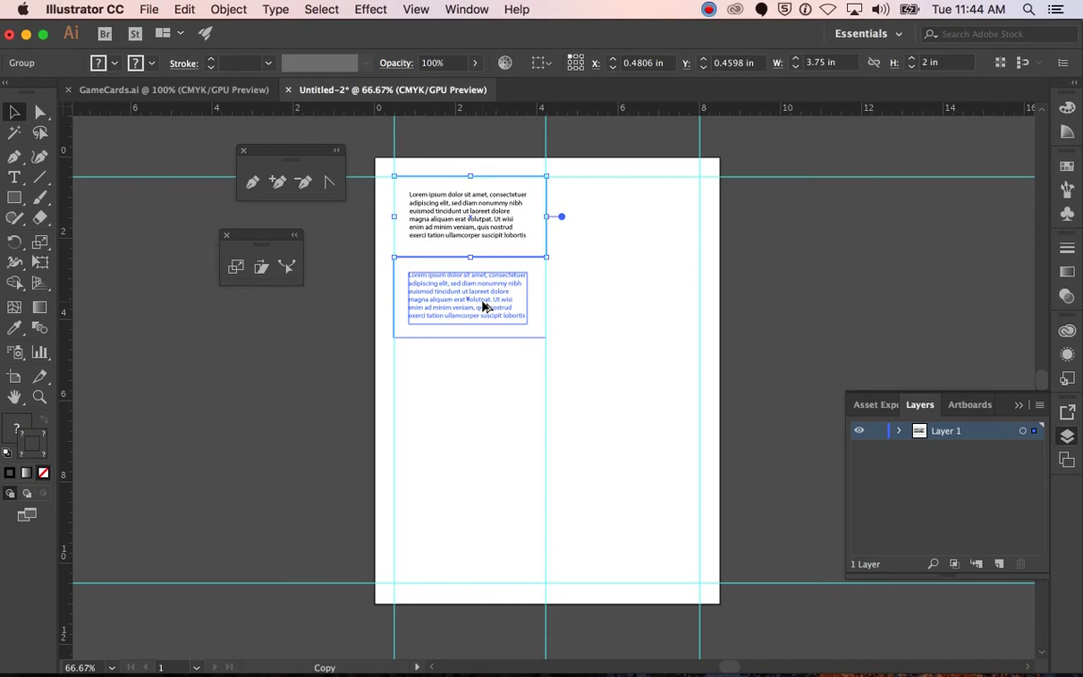
# Step: Drop the copied card with Snap to Grid on and nudge it to Y 2.5 in
pyautogui.moveTo(485, 306); pyautogui.dragTo(485, 306)
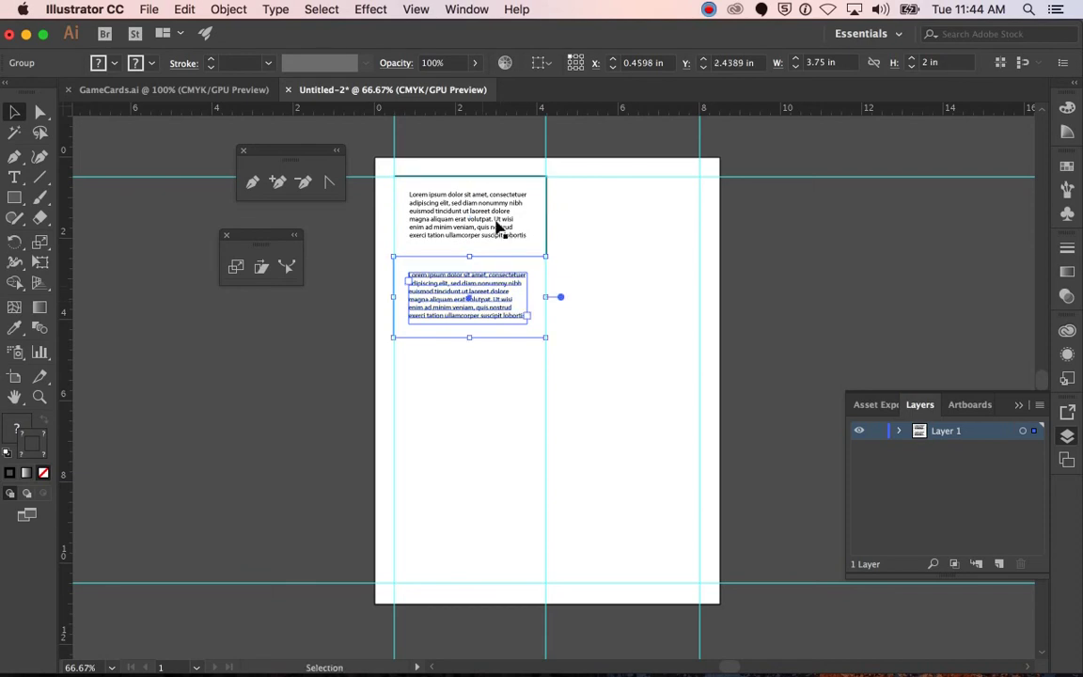
pyautogui.click(416, 9)
pyautogui.moveTo(492, 514)
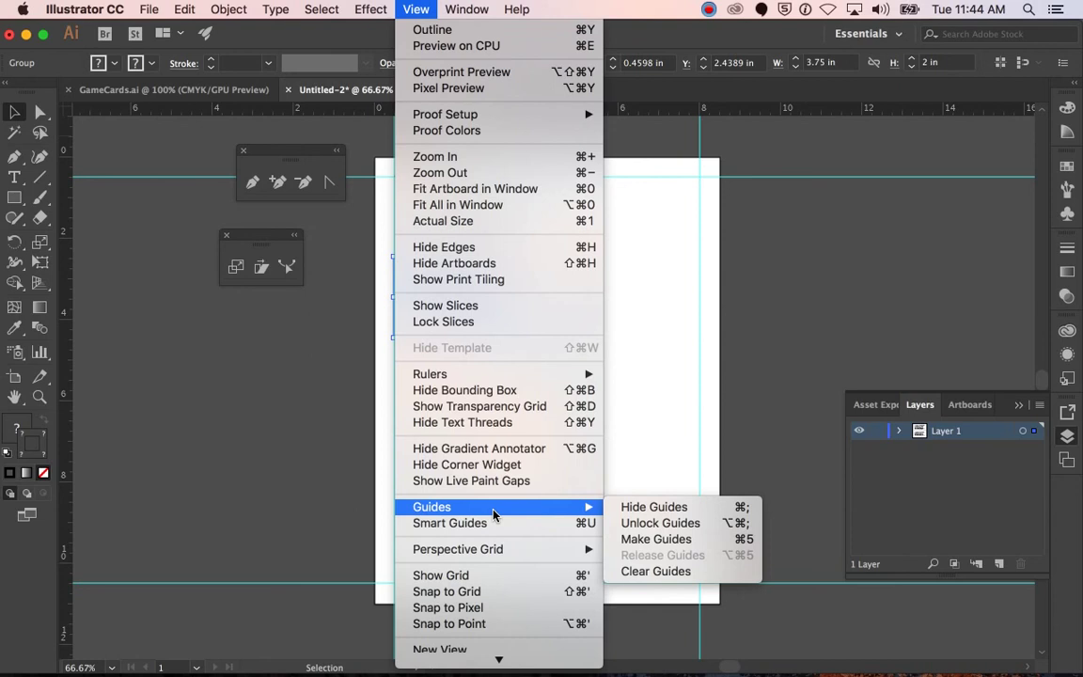
pyautogui.click(484, 590)
pyautogui.moveTo(442, 310); pyautogui.dragTo(443, 313)
pyautogui.hotkey('shift', 'Up')
pyautogui.hotkey('shift', 'Up')
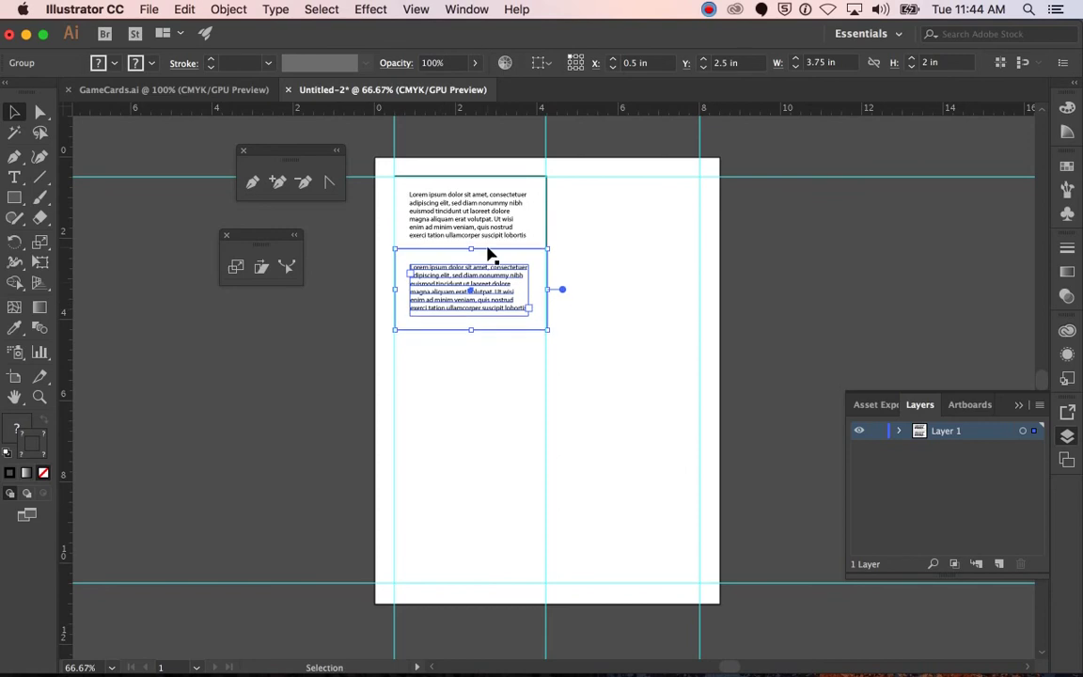
pyautogui.hotkey('shift', 'Down')
pyautogui.hotkey('shift', 'Down')
pyautogui.hotkey('shift', 'Up')
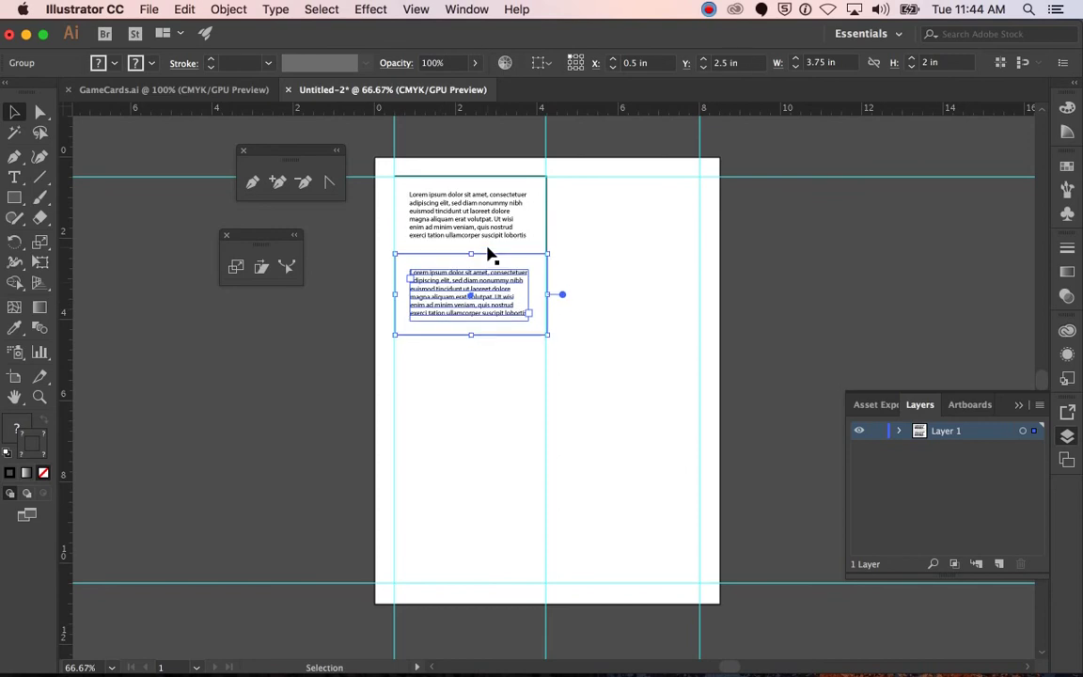
pyautogui.hotkey('shift', 'Down')
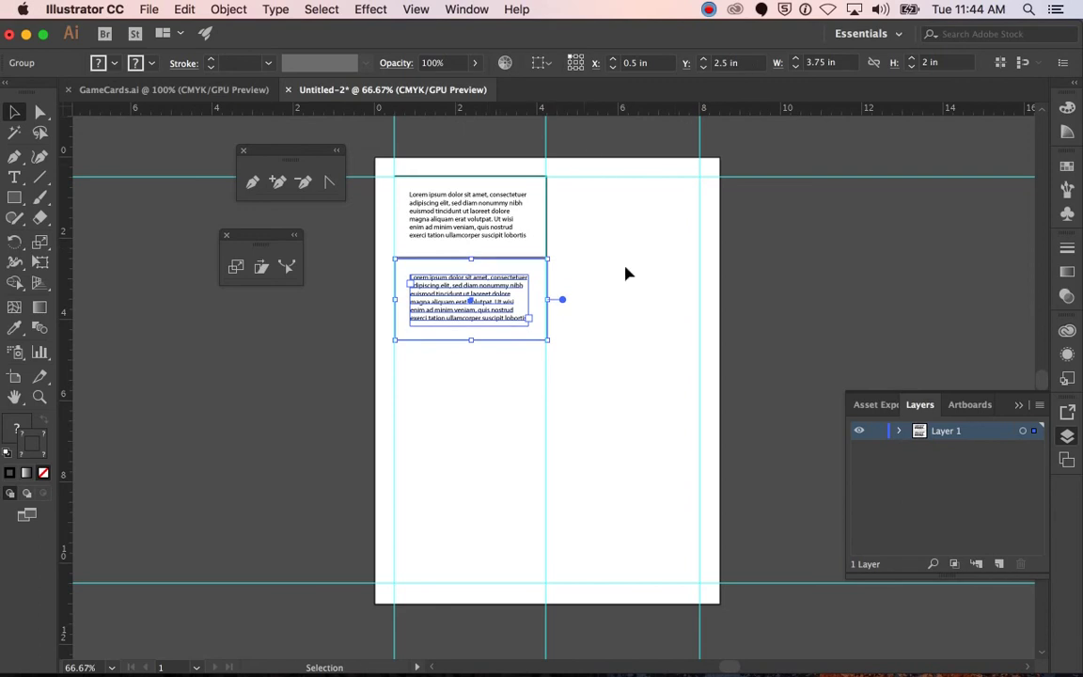
# Step: Turn Snap to Grid off and align the lower card flush beneath the first
pyautogui.click(623, 269)
pyautogui.press('super+1')
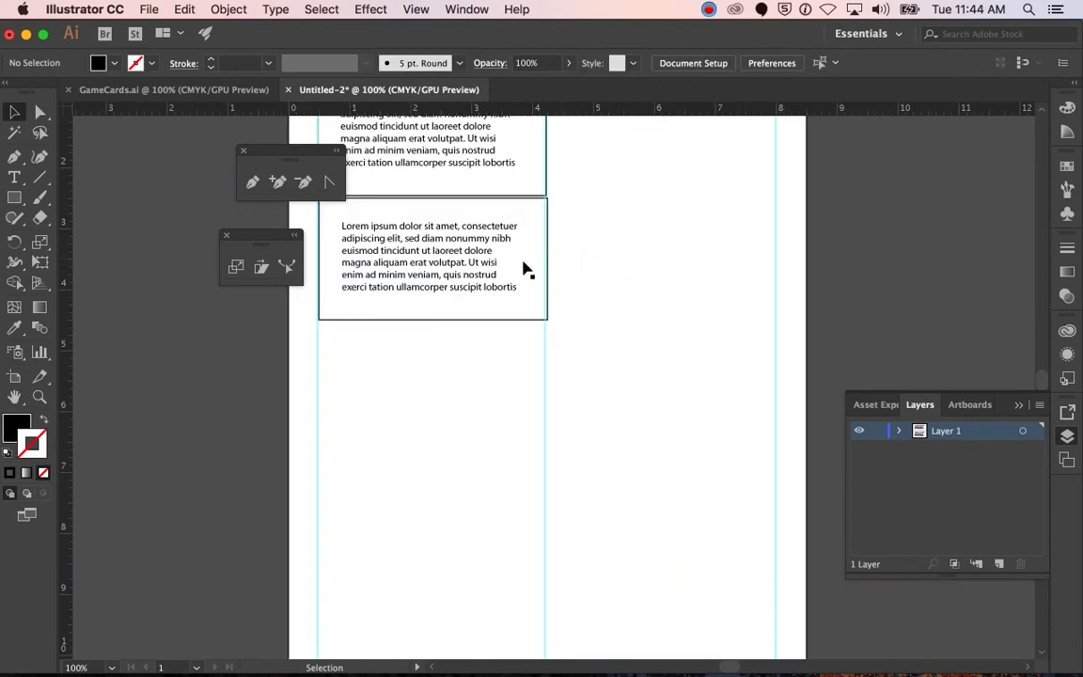
pyautogui.click(521, 263)
pyautogui.press('a')
pyautogui.click(423, 258)
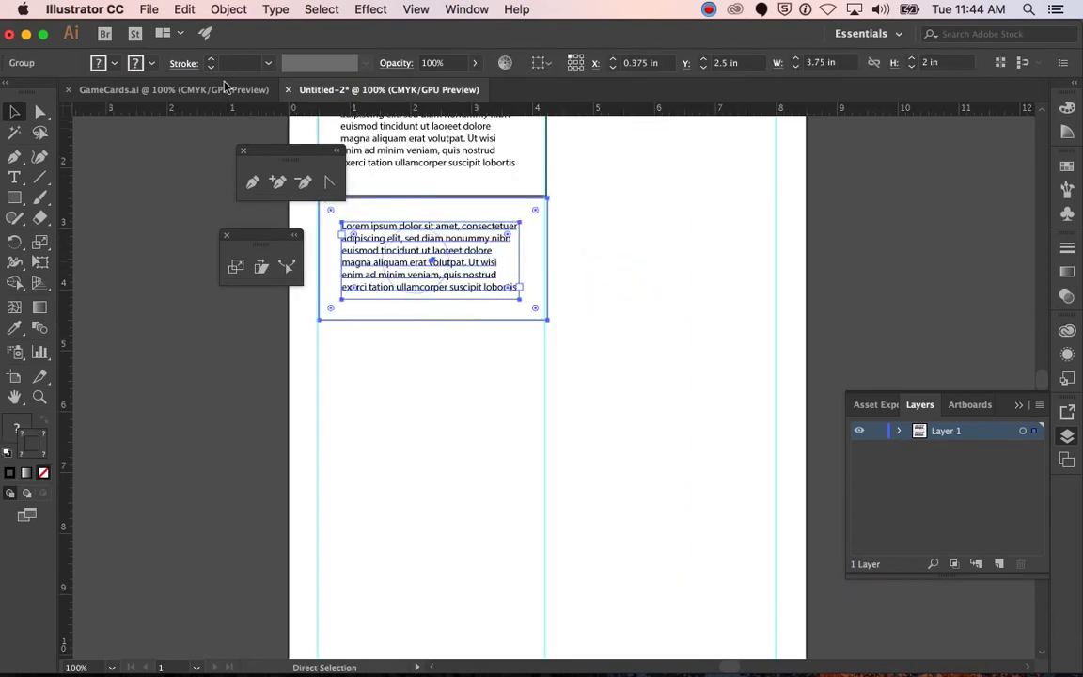
pyautogui.click(415, 9)
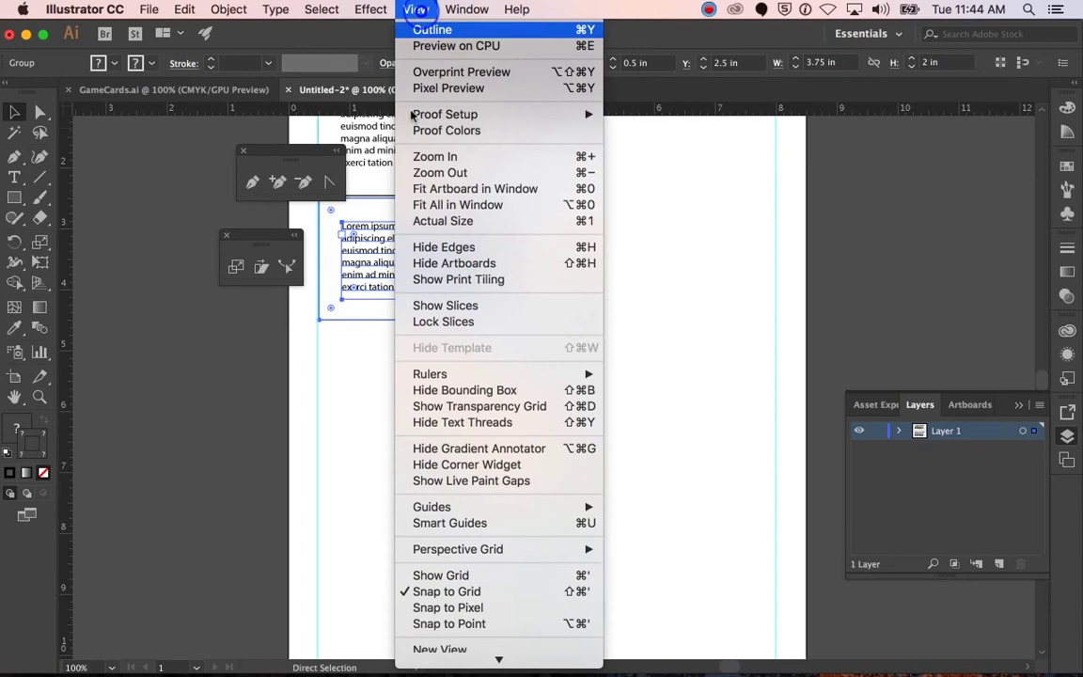
pyautogui.click(472, 594)
pyautogui.moveTo(421, 256); pyautogui.dragTo(421, 257)
pyautogui.click(661, 282)
# Step: Left-align the two cards and duplicate them down into a column of five
pyautogui.hscroll(-5, 690, 203)
pyautogui.scroll(2, 689, 203)
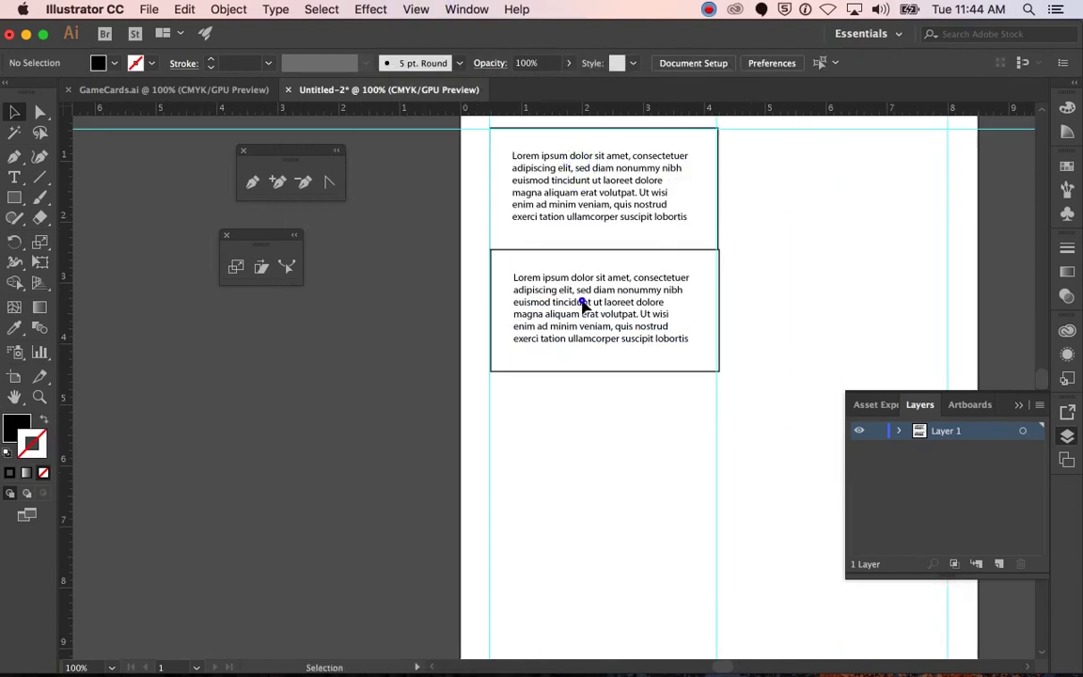
pyautogui.click(590, 303)
pyautogui.keyDown('shift'); pyautogui.click(590, 208); pyautogui.keyUp('shift')
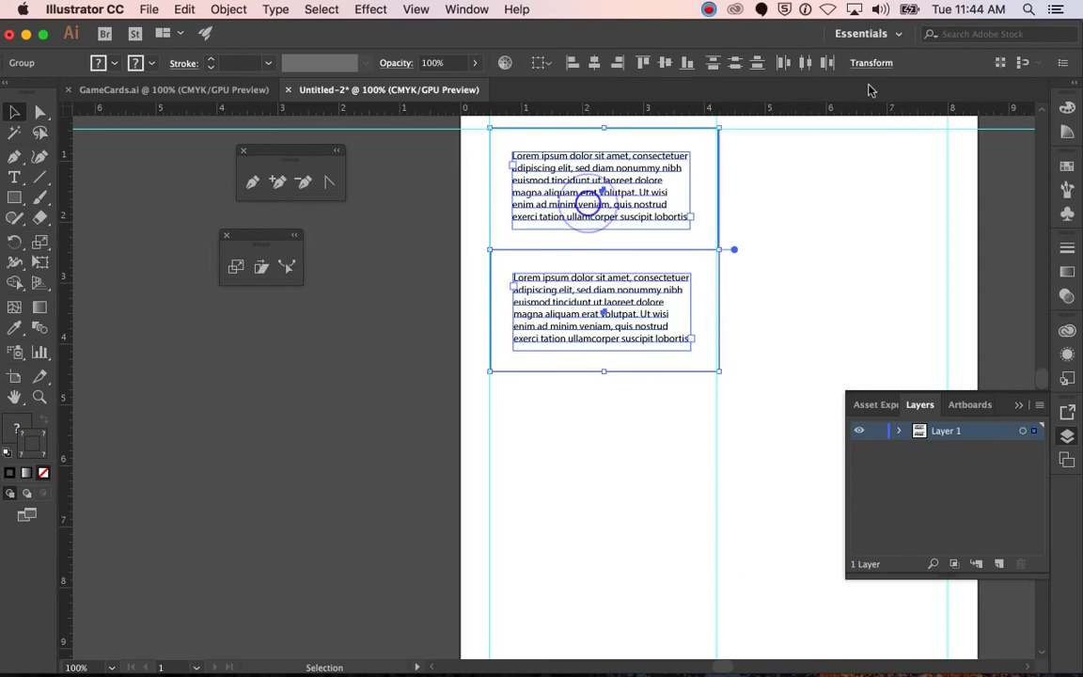
pyautogui.click(570, 62)
pyautogui.click(827, 287)
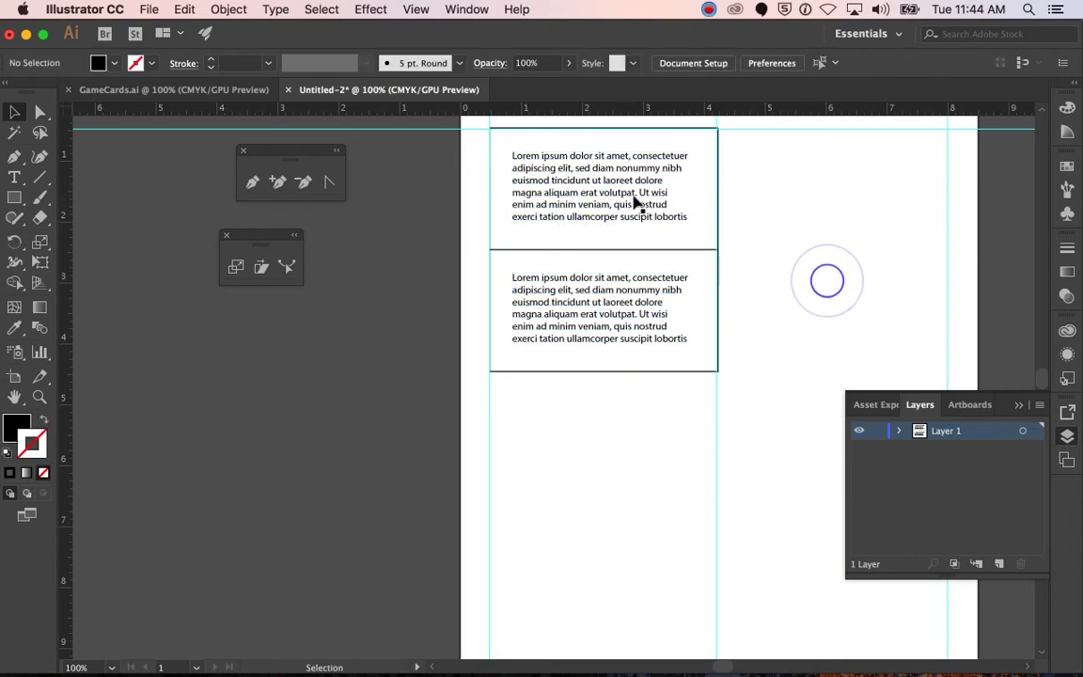
pyautogui.press('super+minus')
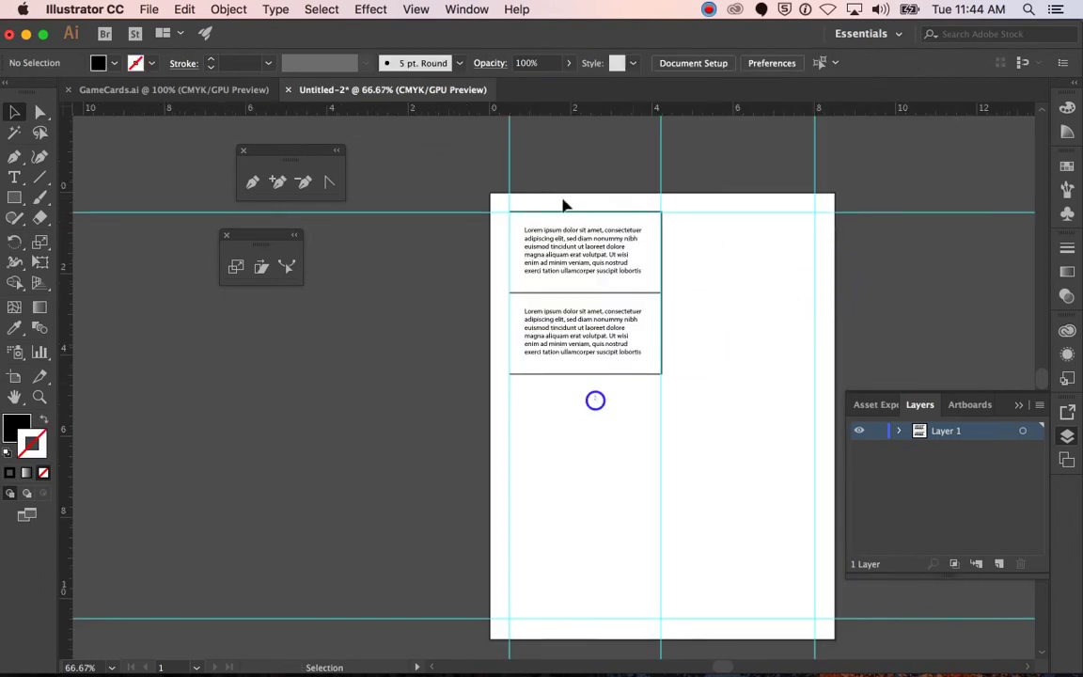
pyautogui.click(583, 259)
pyautogui.moveTo(588, 250); pyautogui.dragTo(589, 416)
pyautogui.click(713, 427)
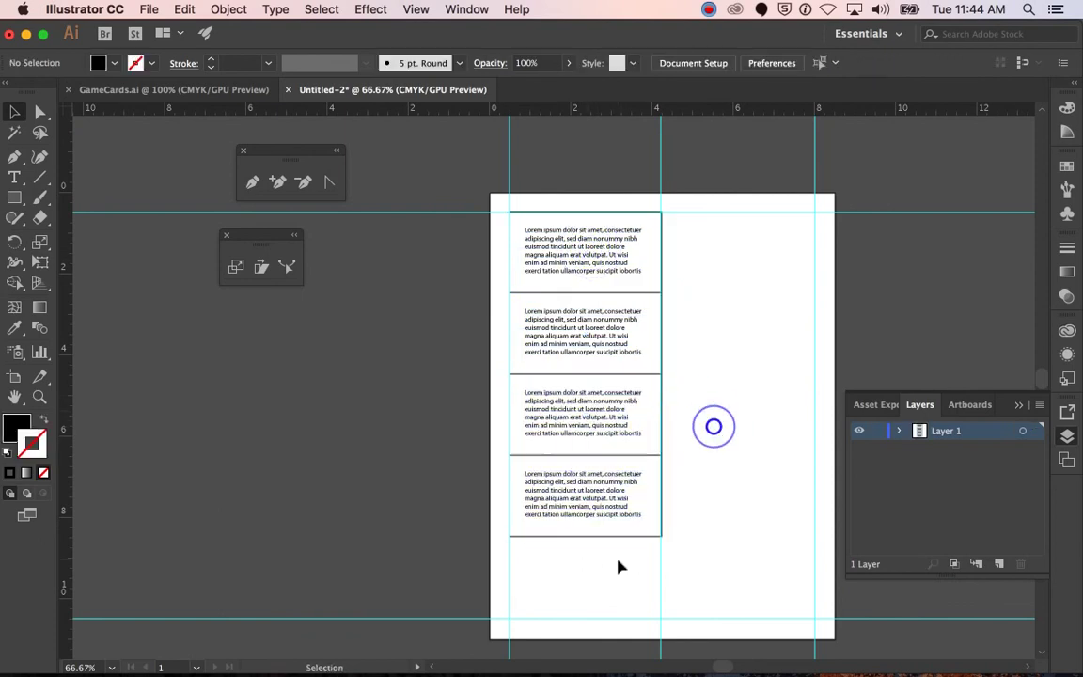
pyautogui.moveTo(602, 495); pyautogui.dragTo(607, 578)
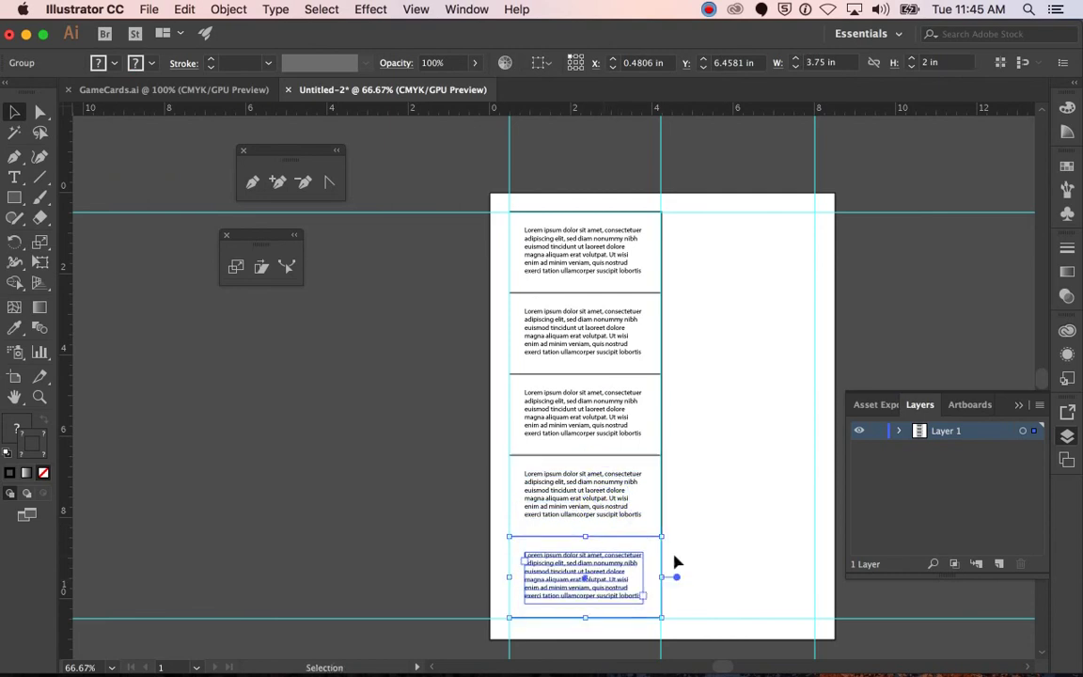
pyautogui.click(713, 543)
# Step: Left-align all five cards and copy the column to the right
pyautogui.moveTo(480, 268); pyautogui.dragTo(618, 609)
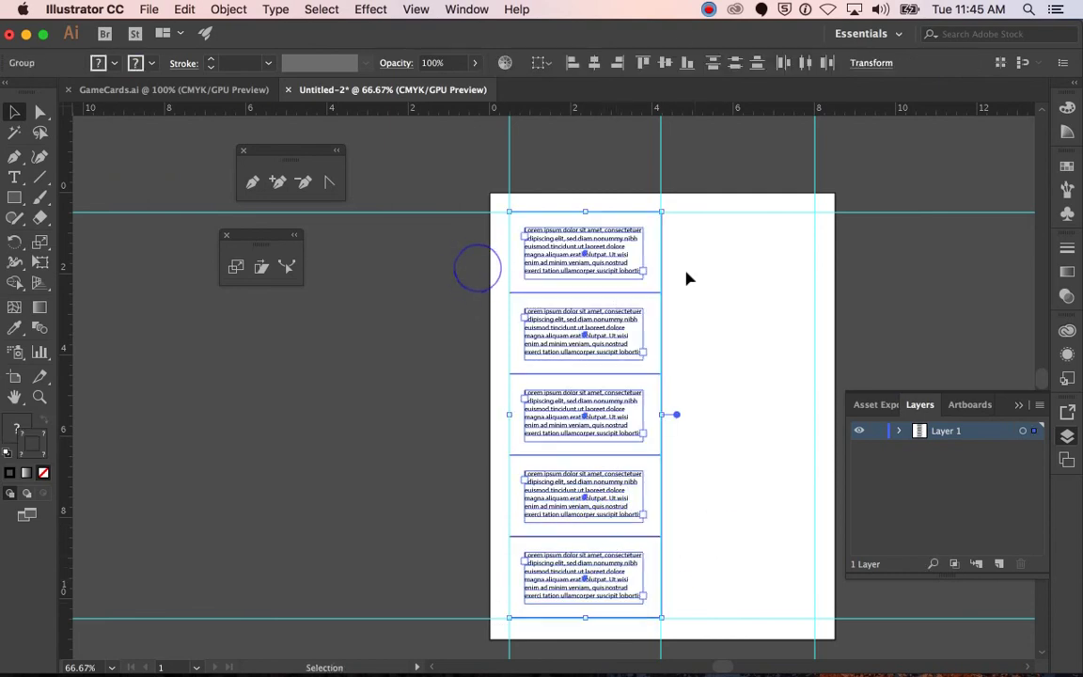
pyautogui.click(575, 63)
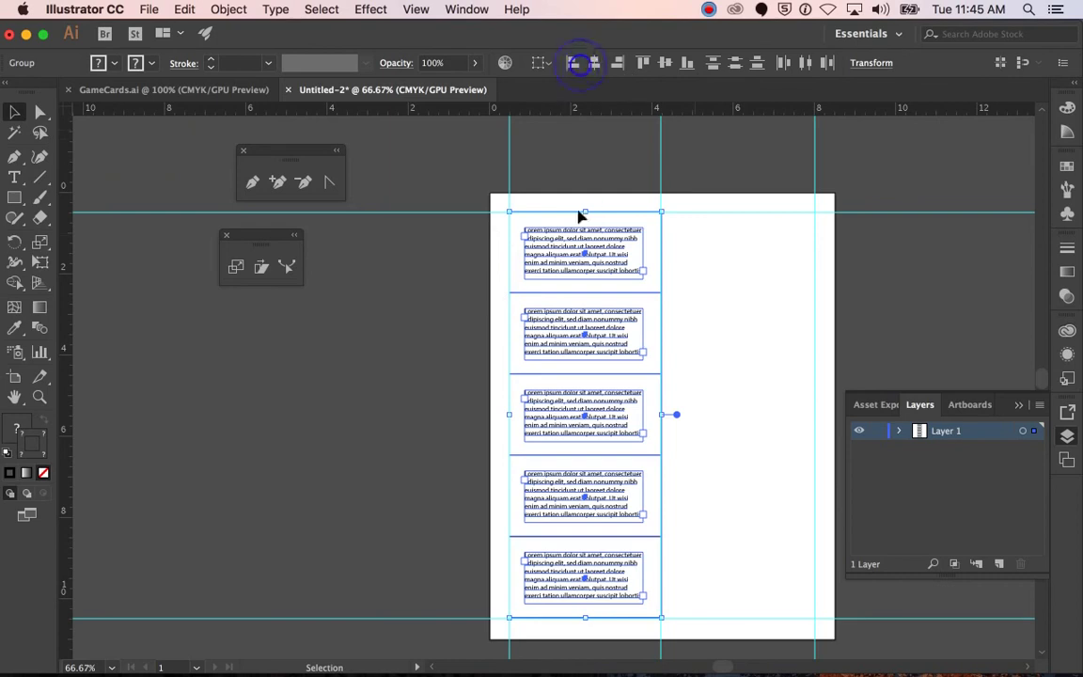
pyautogui.moveTo(561, 240); pyautogui.dragTo(715, 249)
pyautogui.click(882, 252)
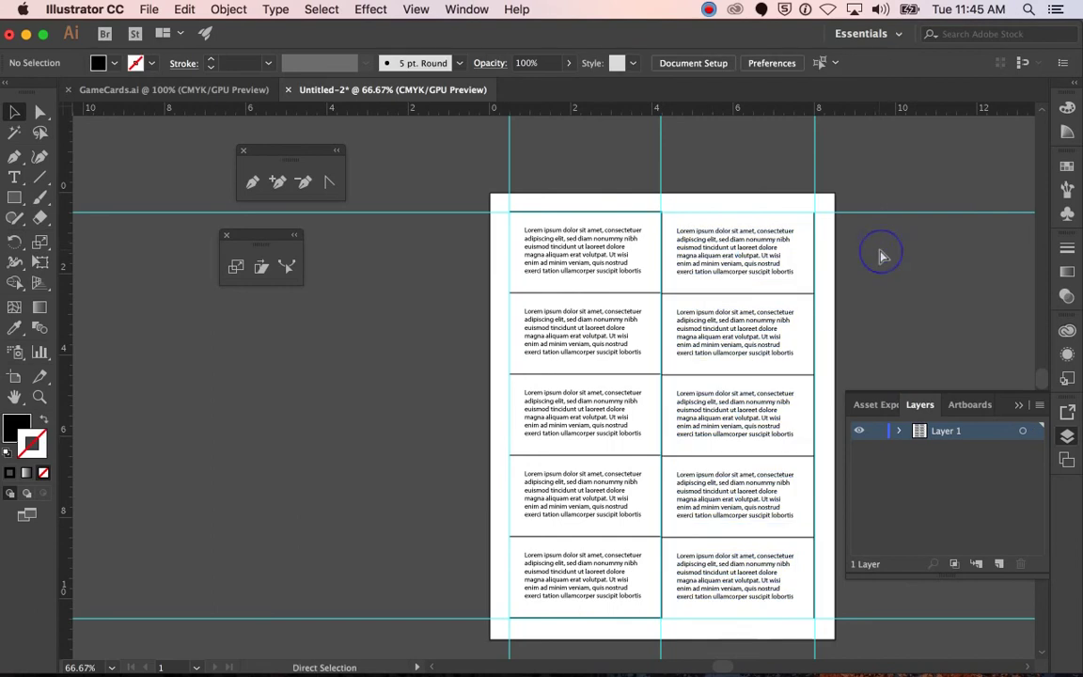
# Step: Hide guides, undo the right column, and copy the card column right again
pyautogui.press('super+semicolon')
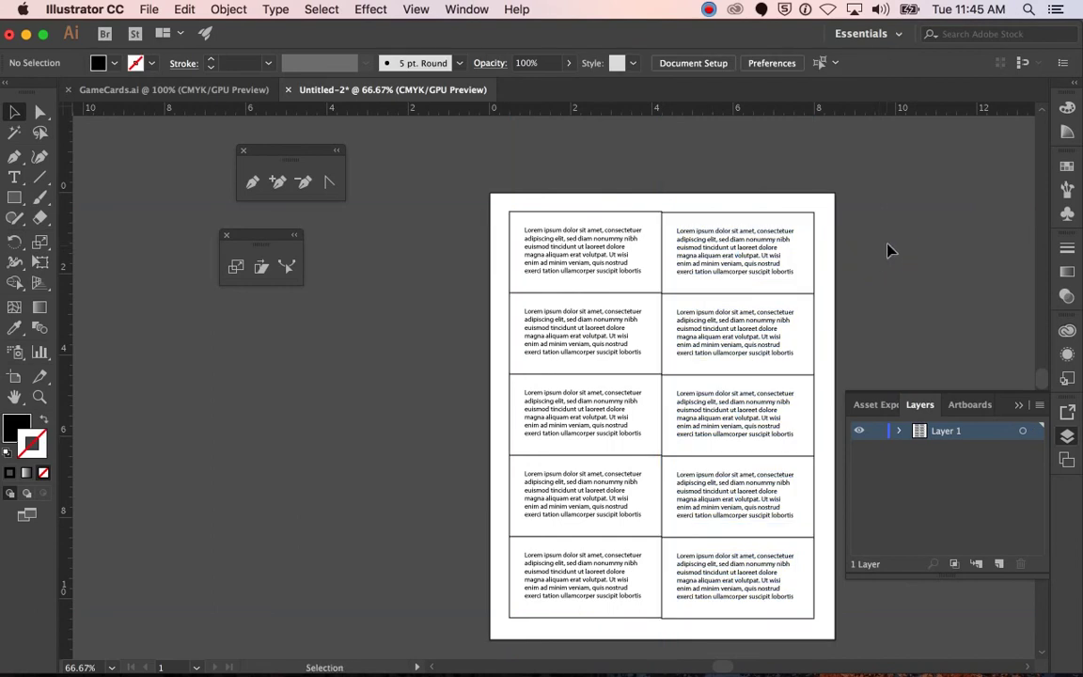
pyautogui.press('super+z')
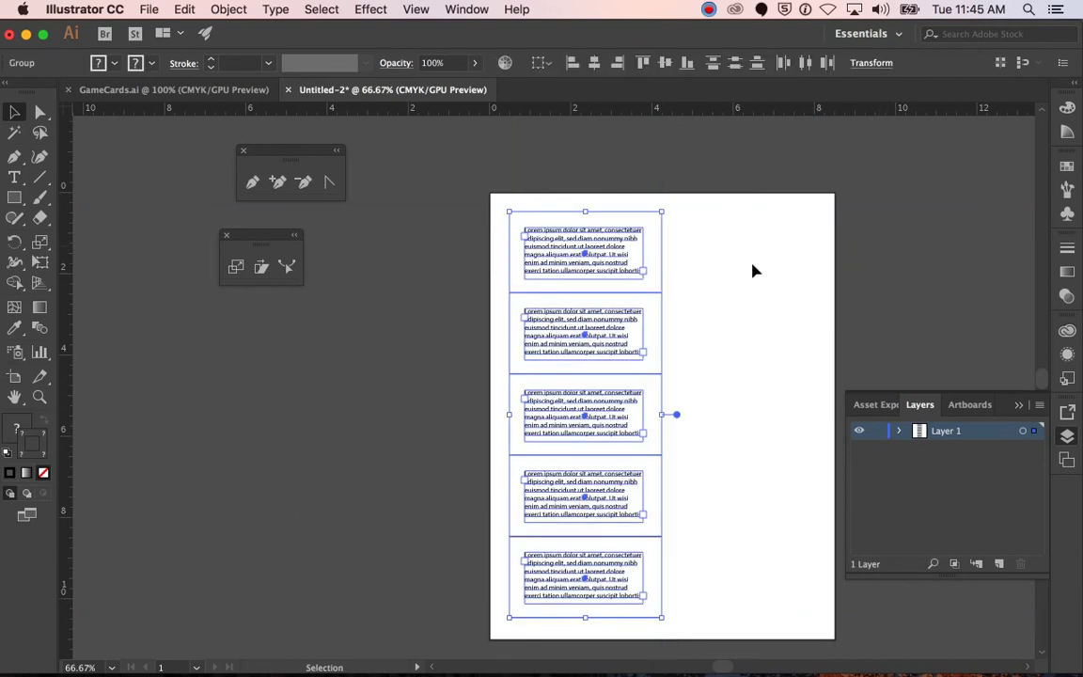
pyautogui.moveTo(606, 267); pyautogui.dragTo(758, 267)
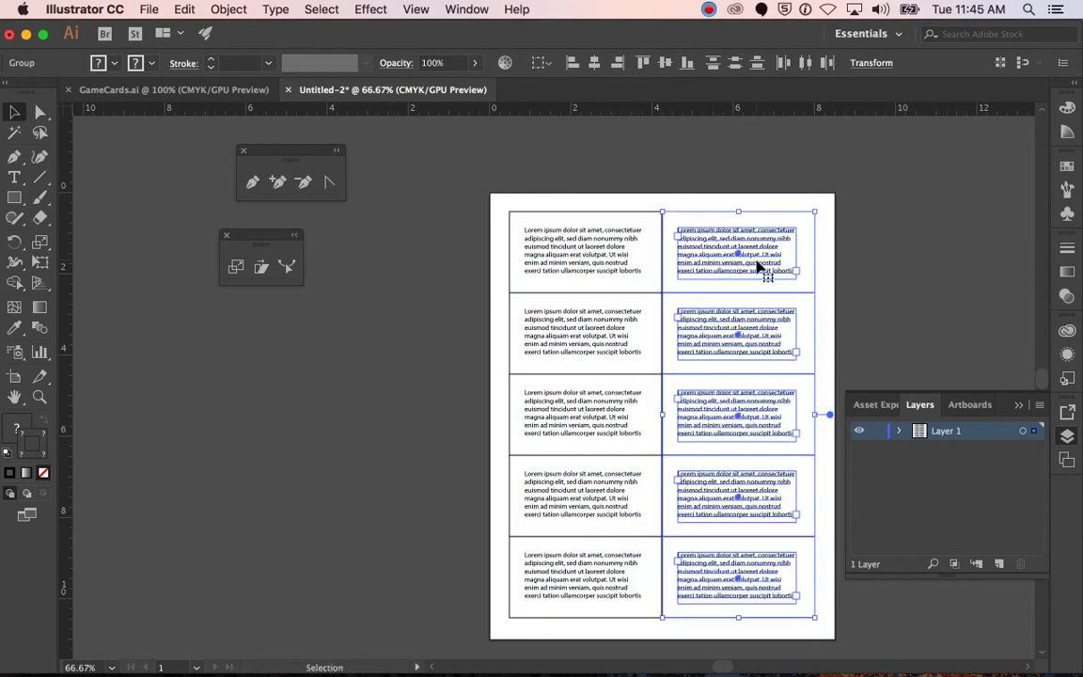
pyautogui.click(987, 169)
pyautogui.moveTo(762, 183); pyautogui.dragTo(793, 575)
pyautogui.scroll(-3, 810, 569)
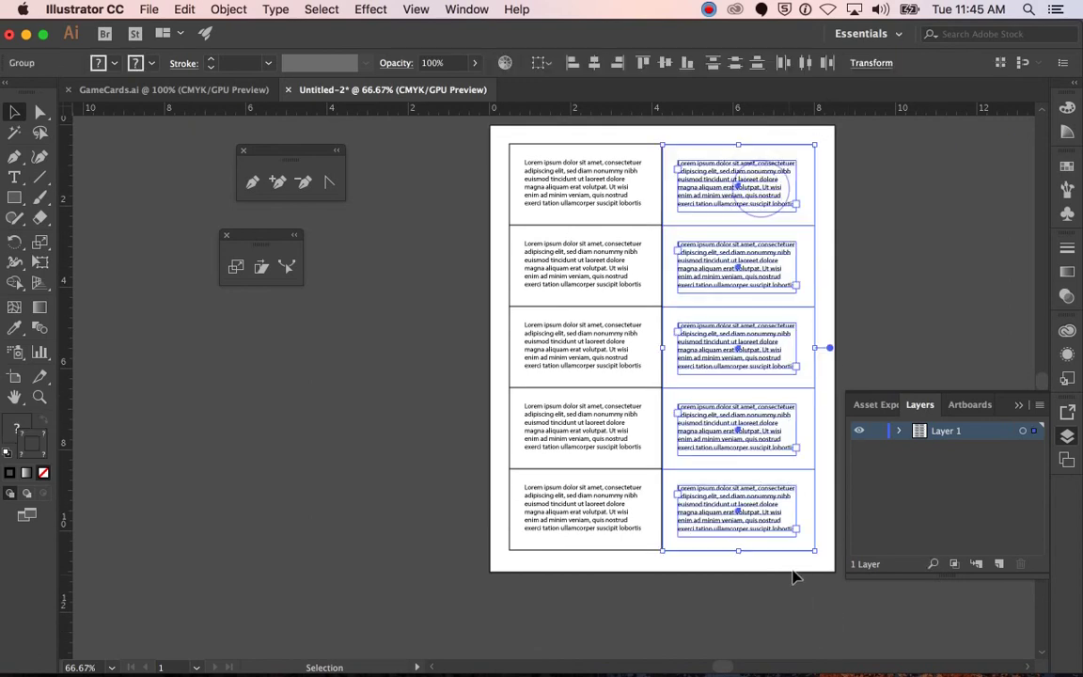
pyautogui.click(943, 225)
pyautogui.moveTo(914, 243); pyautogui.dragTo(795, 310)
# Step: Zoom in to check where the columns meet, then fit the page and show guides again
pyautogui.press('super+equal')
pyautogui.press('super+equal')
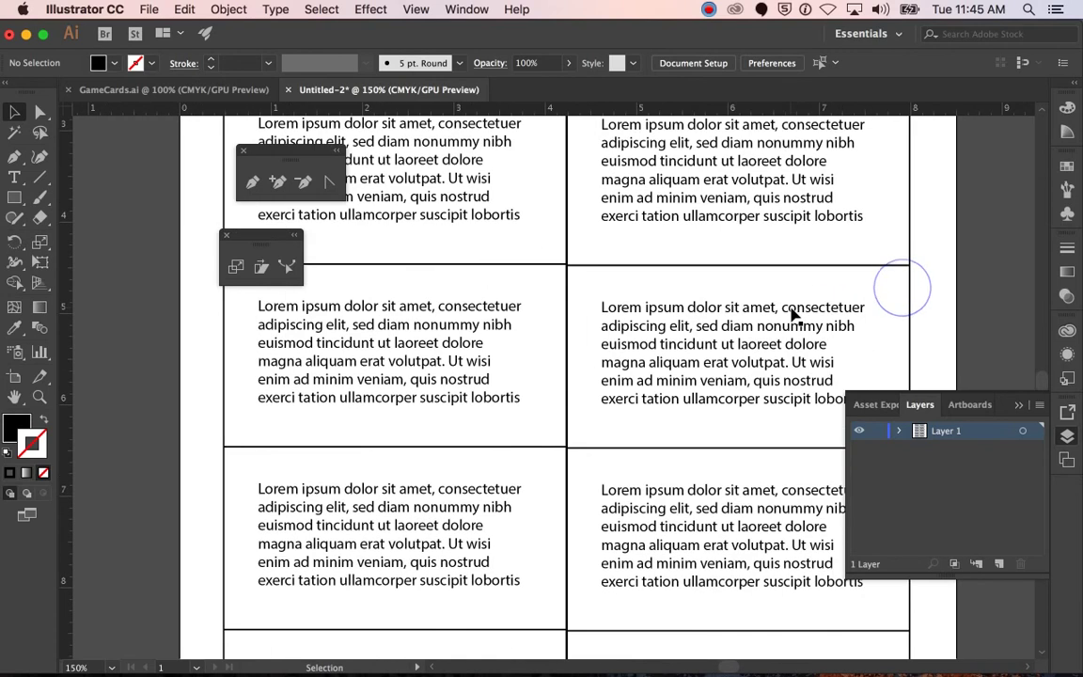
pyautogui.press('super+0')
pyautogui.press('v')
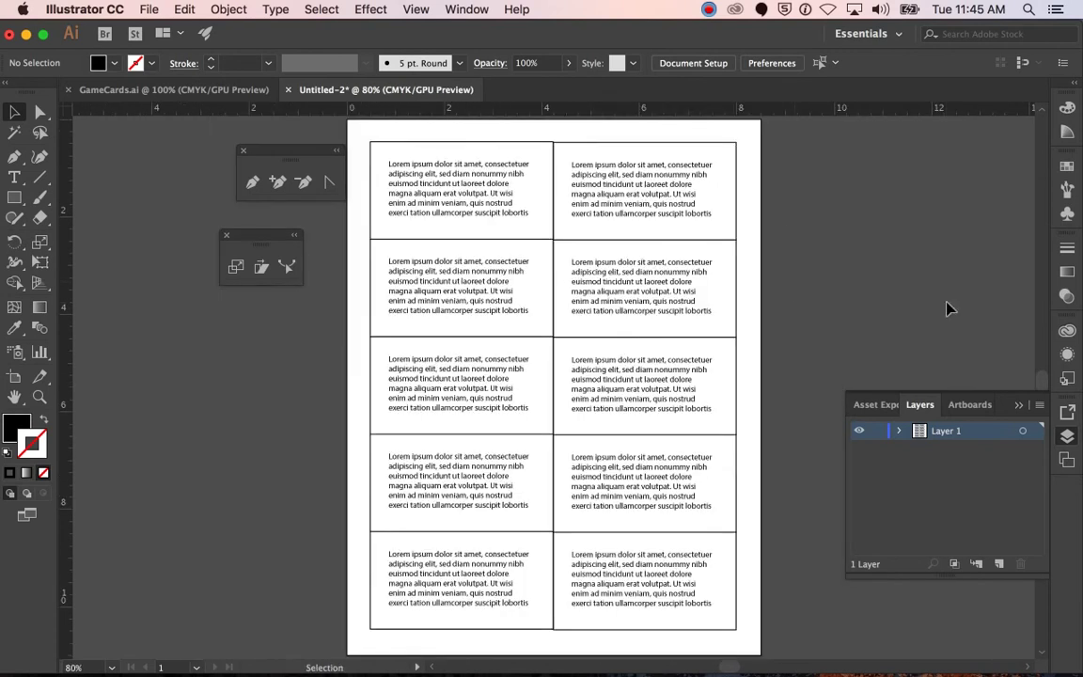
pyautogui.click(780, 220)
pyautogui.scroll(-2, 602, 451)
pyautogui.click(636, 543)
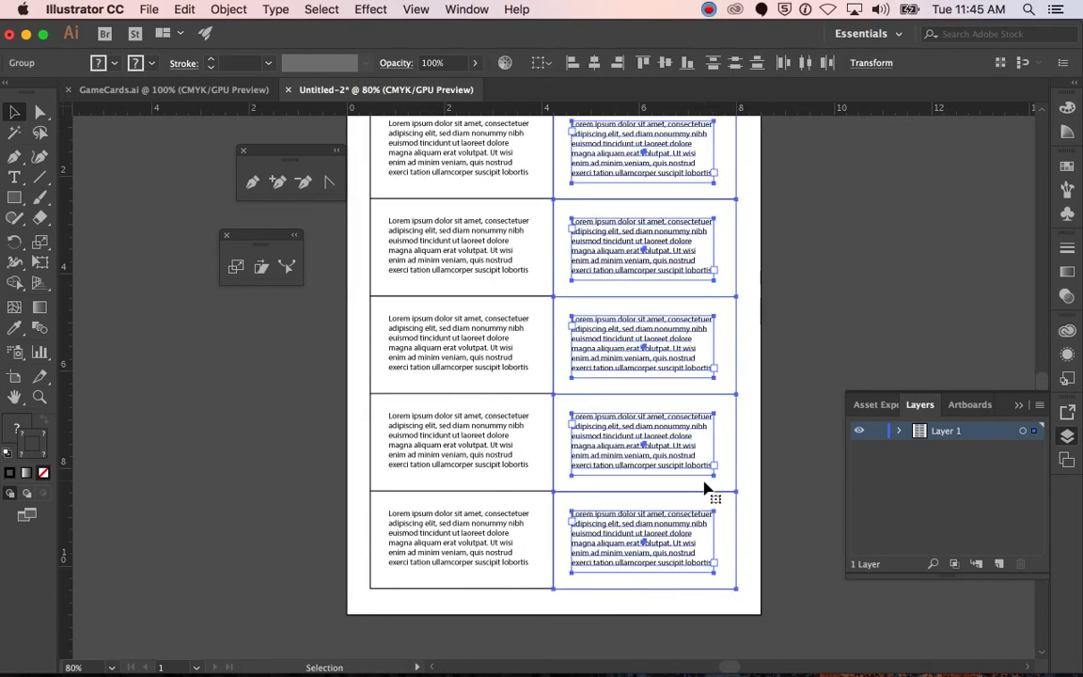
pyautogui.click(769, 220)
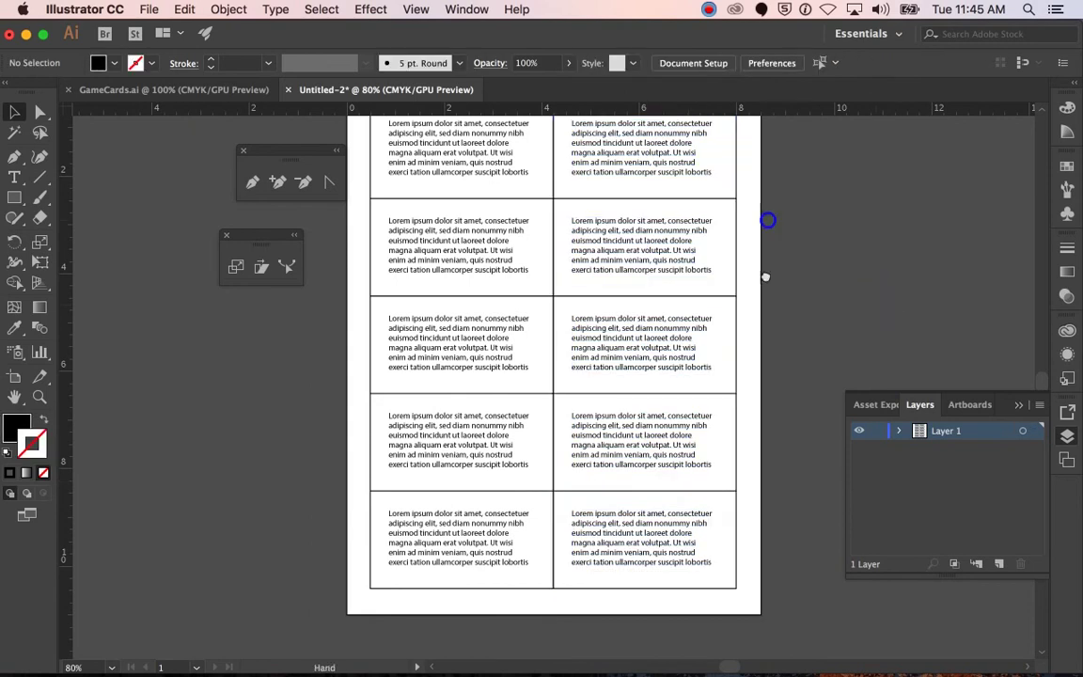
pyautogui.scroll(3, 789, 282)
pyautogui.press('super+semicolon')
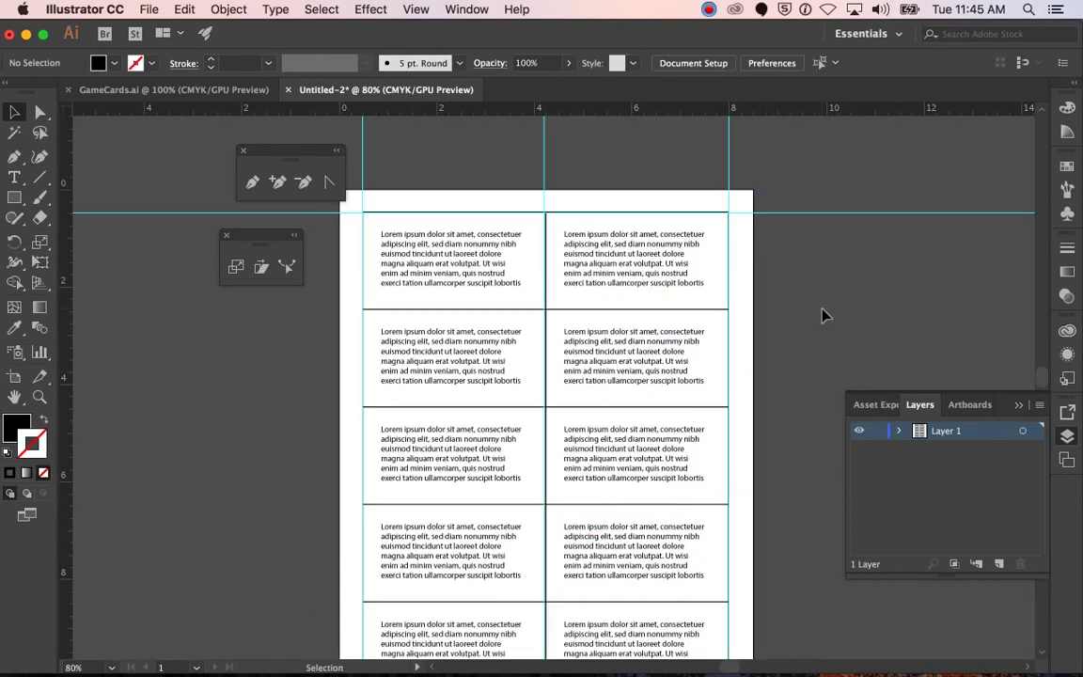
pyautogui.moveTo(821, 309); pyautogui.dragTo(767, 244)
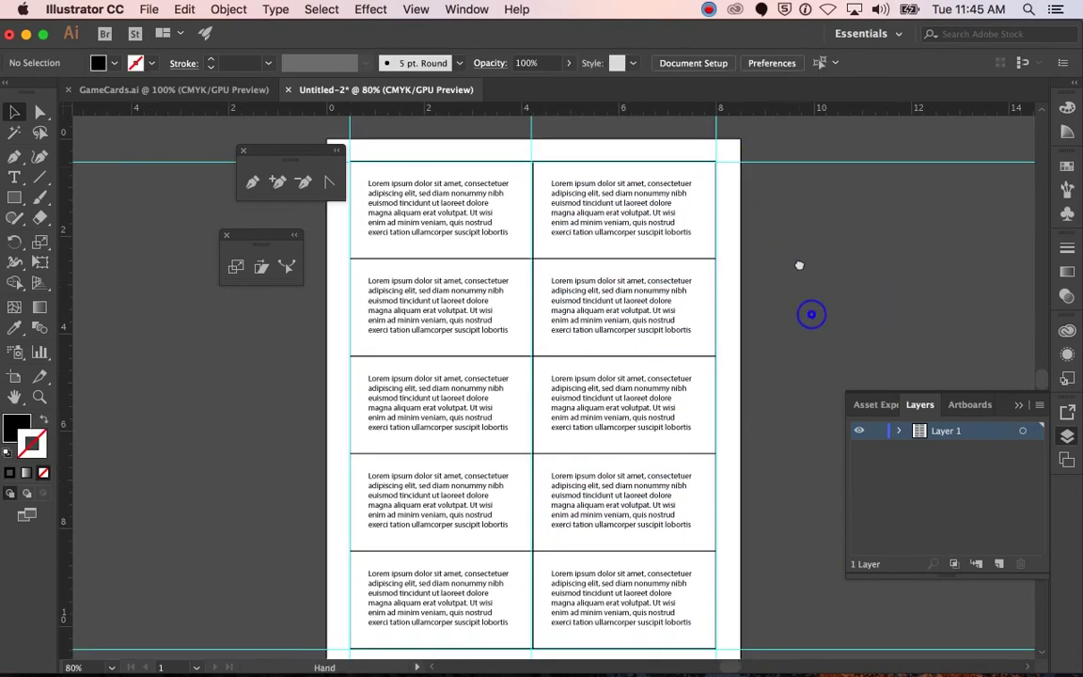
pyautogui.press('super+s')
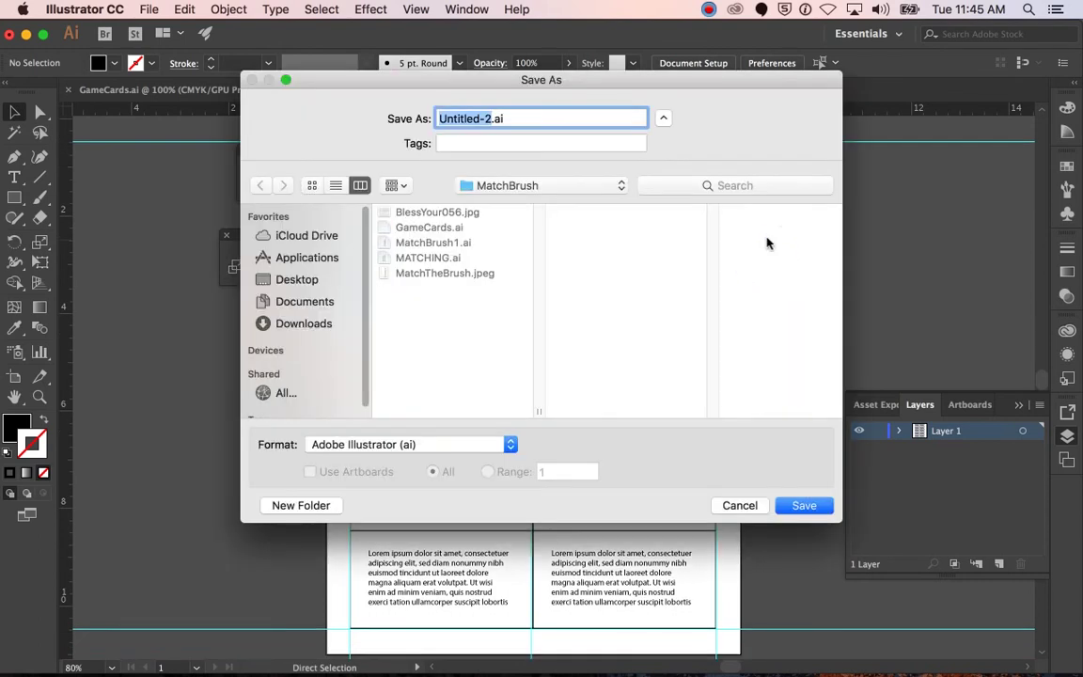
# Step: Save the sheet as Cards.ai in MatchBrush, accepting the default Illustrator options
pyautogui.write('Cards')
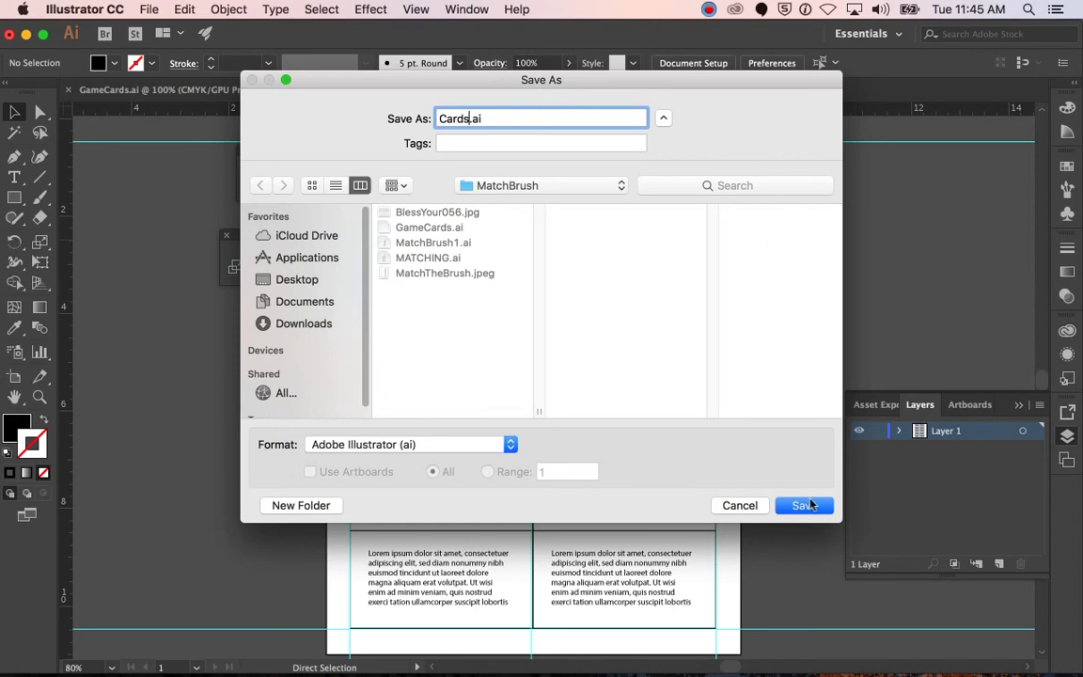
pyautogui.click(809, 505)
pyautogui.click(734, 583)
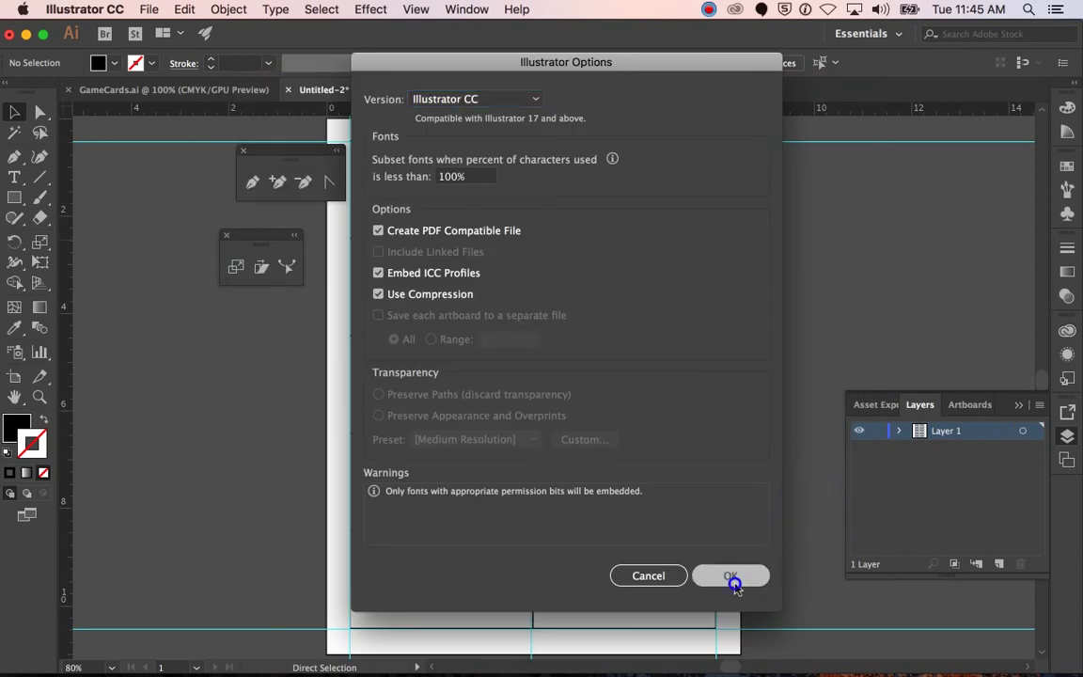
pyautogui.click(783, 333)
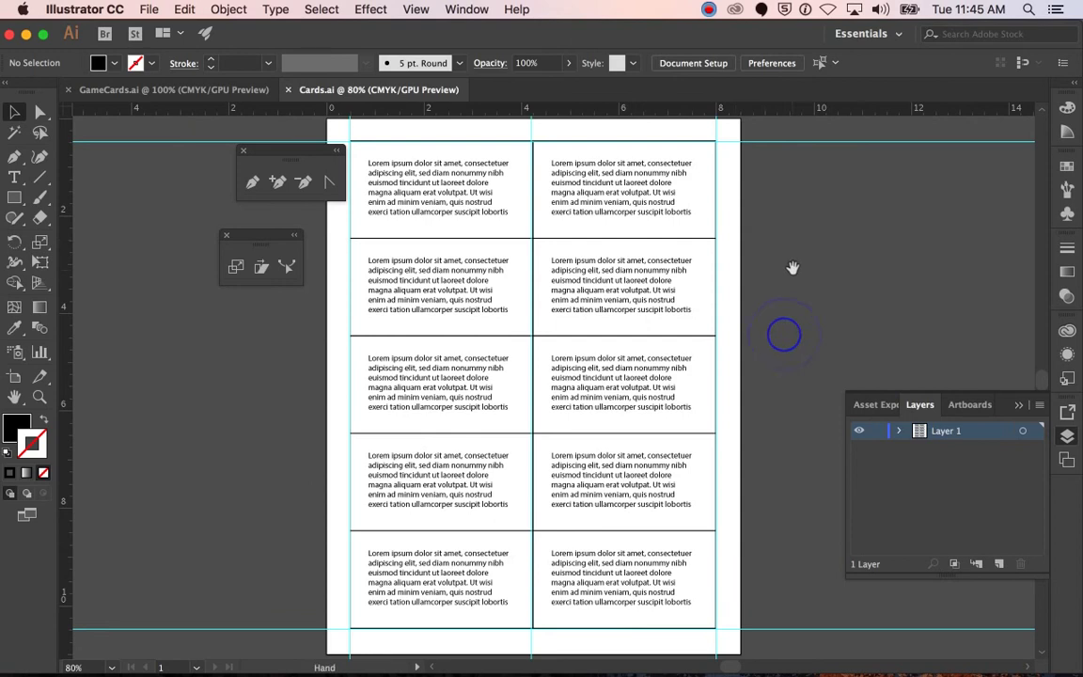
pyautogui.moveTo(793, 268); pyautogui.dragTo(795, 325)
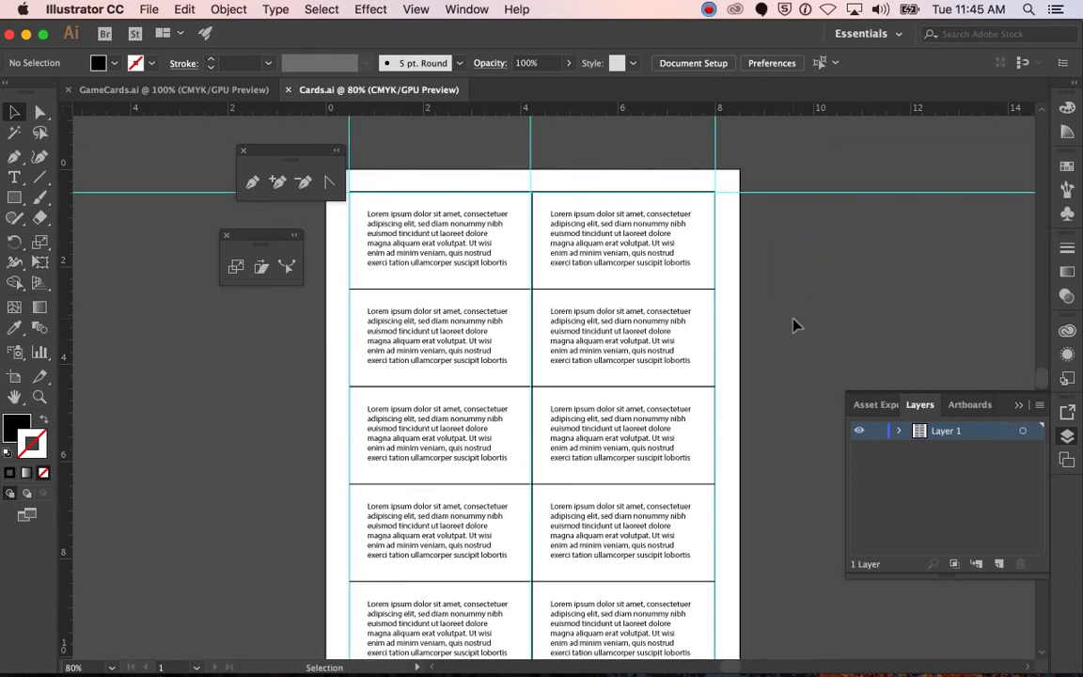